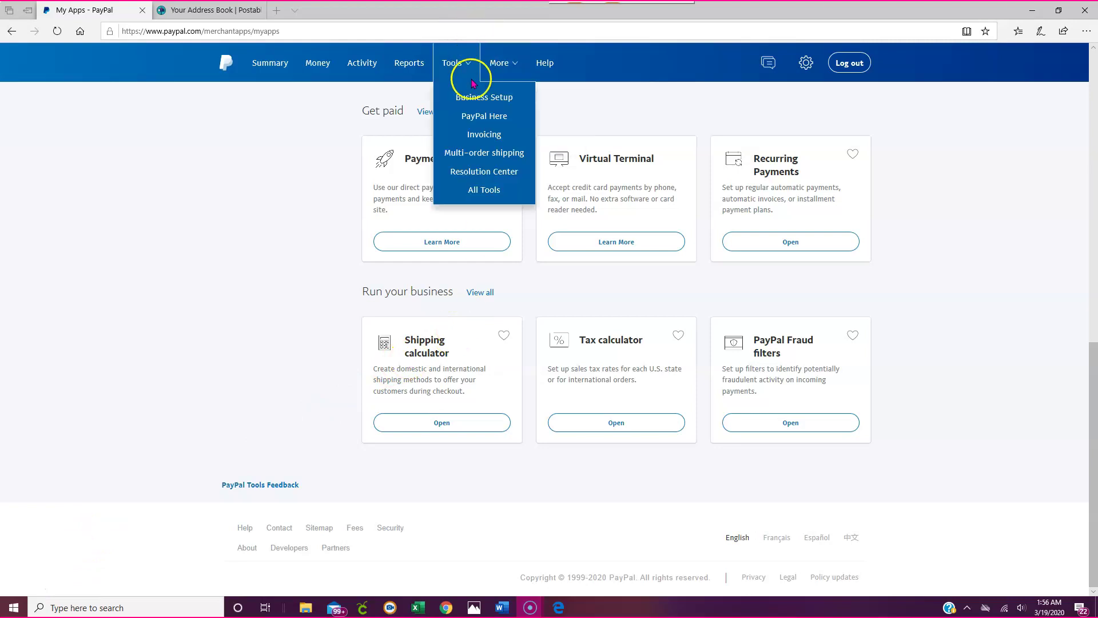
Go to the Summary dashboard and open its Tools list, which shows Multi-order shipping.
{"action": "mouse_move", "coordinate": [470, 68]}
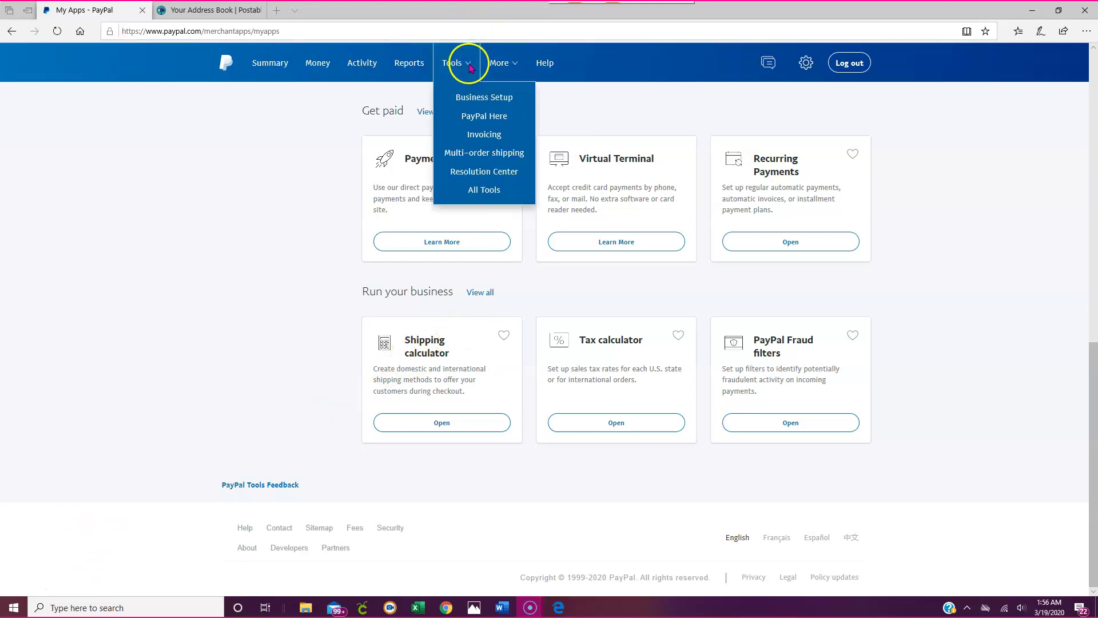
{"action": "left_click", "coordinate": [257, 70]}
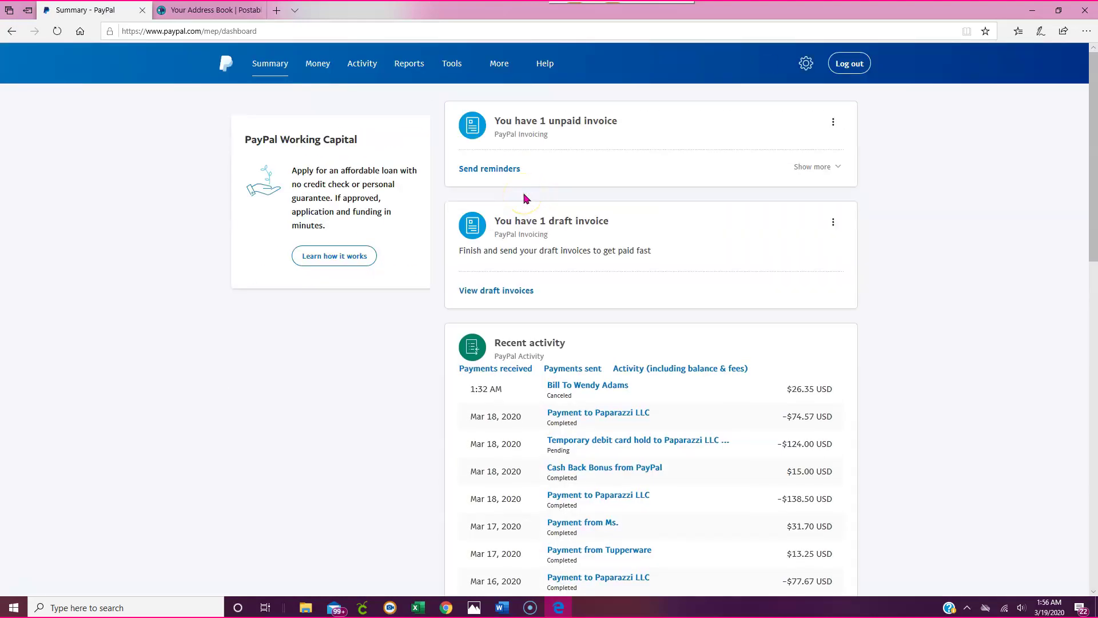
{"action": "left_click", "coordinate": [460, 64]}
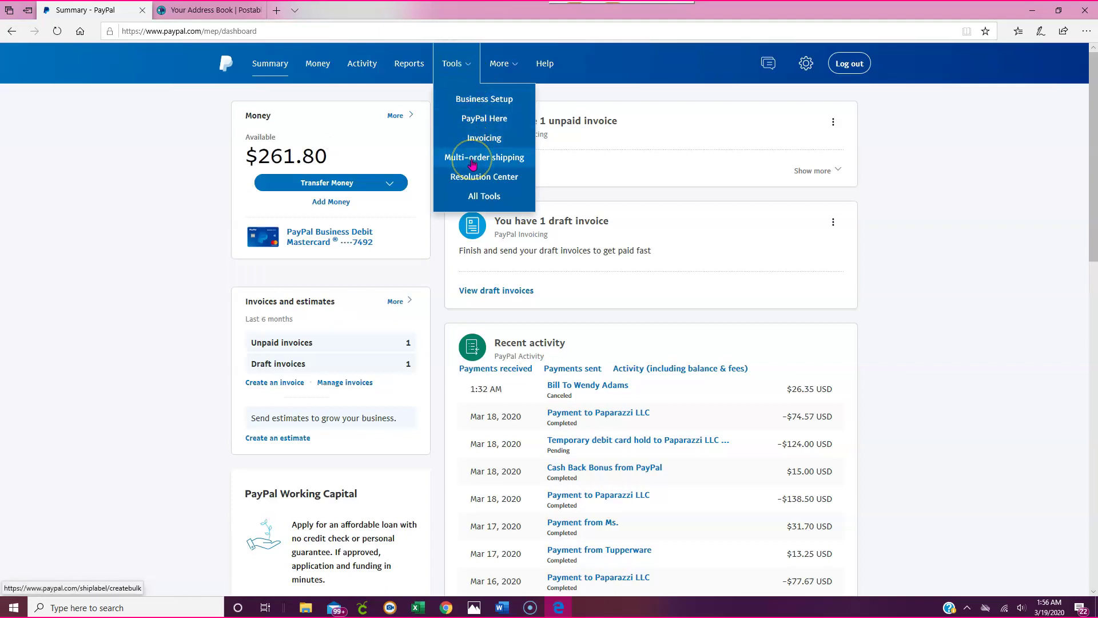
{"action": "left_click", "coordinate": [479, 196]}
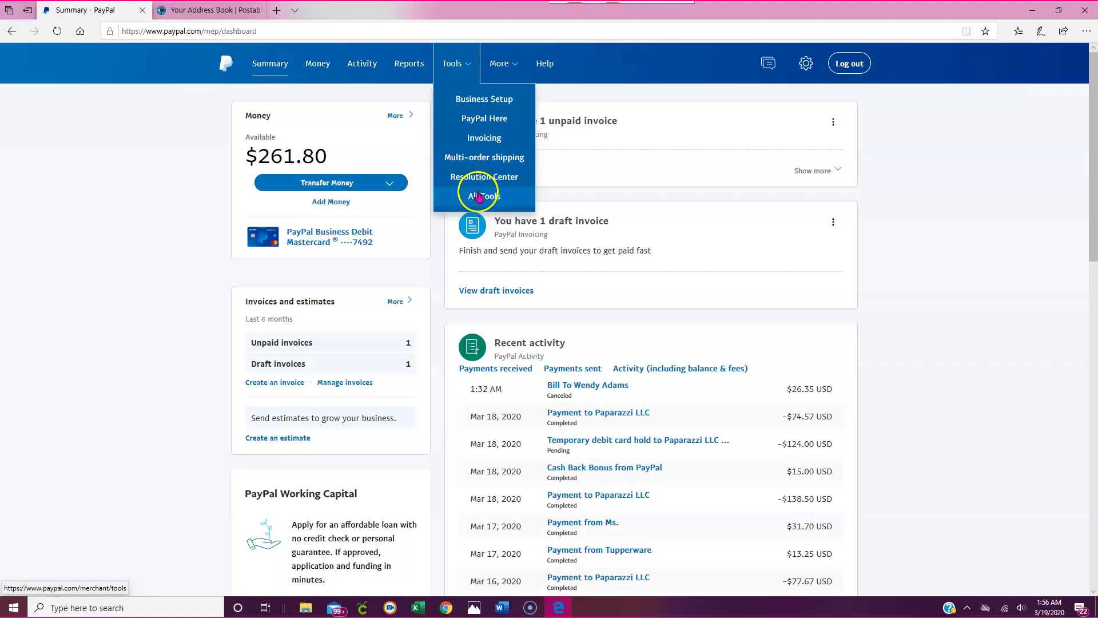
{"action": "left_click", "coordinate": [465, 73]}
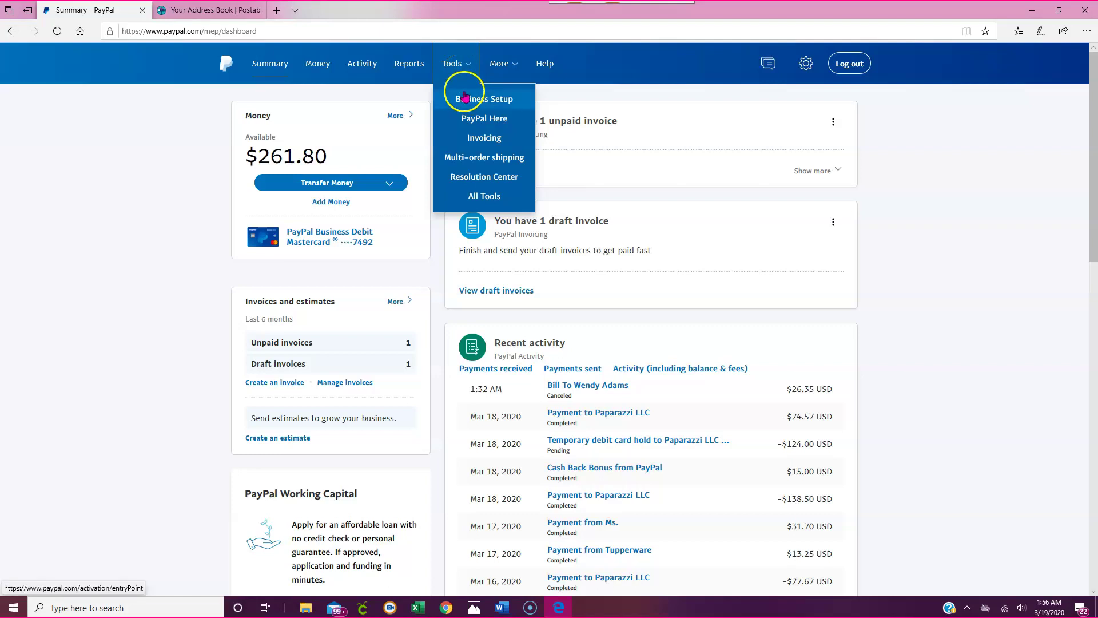
{"action": "left_click", "coordinate": [472, 144]}
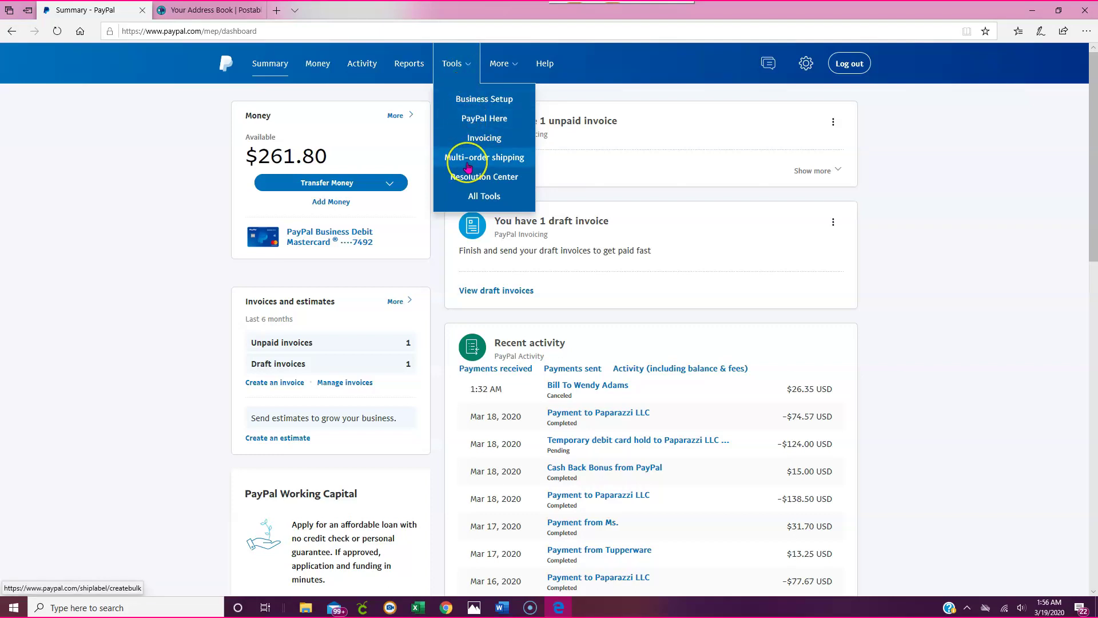
Open Multi-order shipping from the Tools list to see the Ready to ship orders.
{"action": "left_click", "coordinate": [468, 166]}
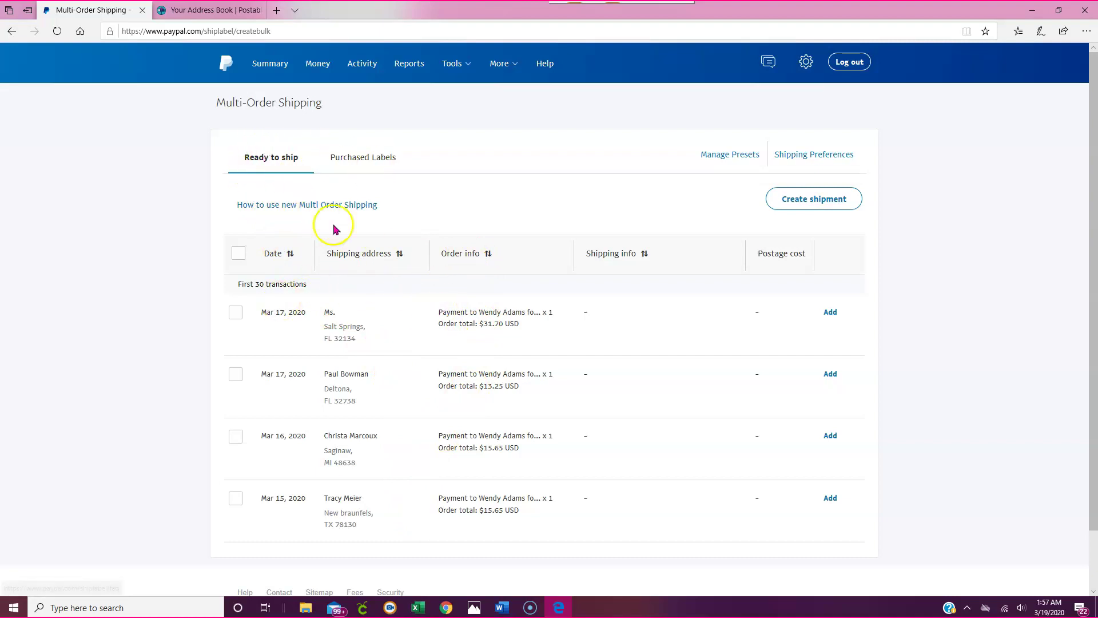
{"action": "scroll", "coordinate": [591, 306], "scroll_direction": "down", "scroll_amount": 2}
{"action": "scroll", "coordinate": [451, 349], "scroll_direction": "up", "scroll_amount": 2}
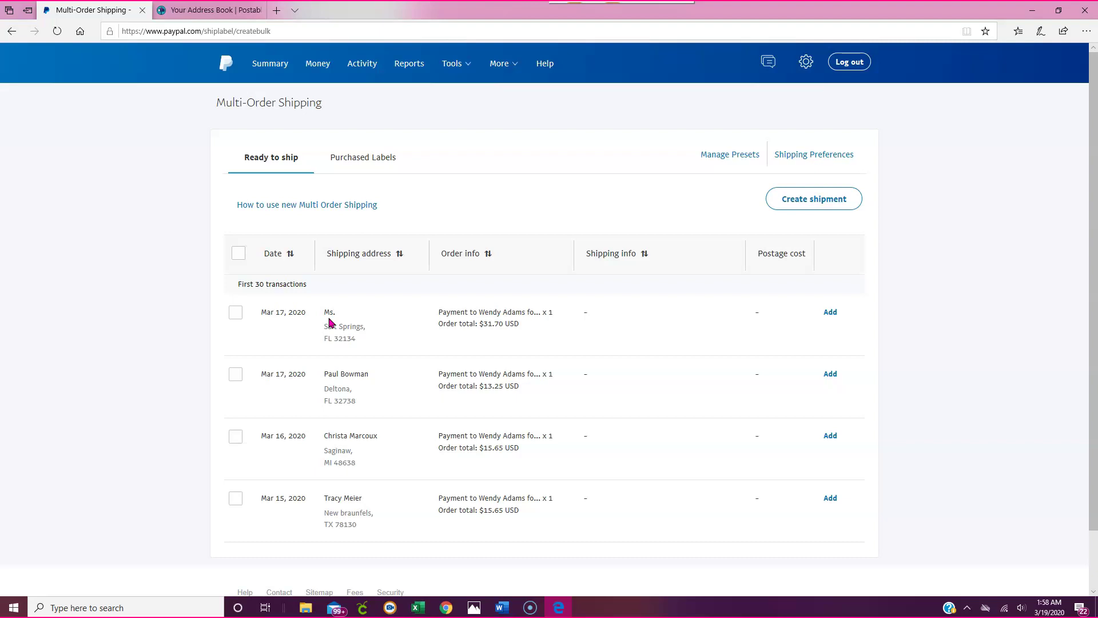
Expand the first Mar 17 order's ($31.70) shipping form, collapsing and reopening it once.
{"action": "left_click", "coordinate": [831, 315]}
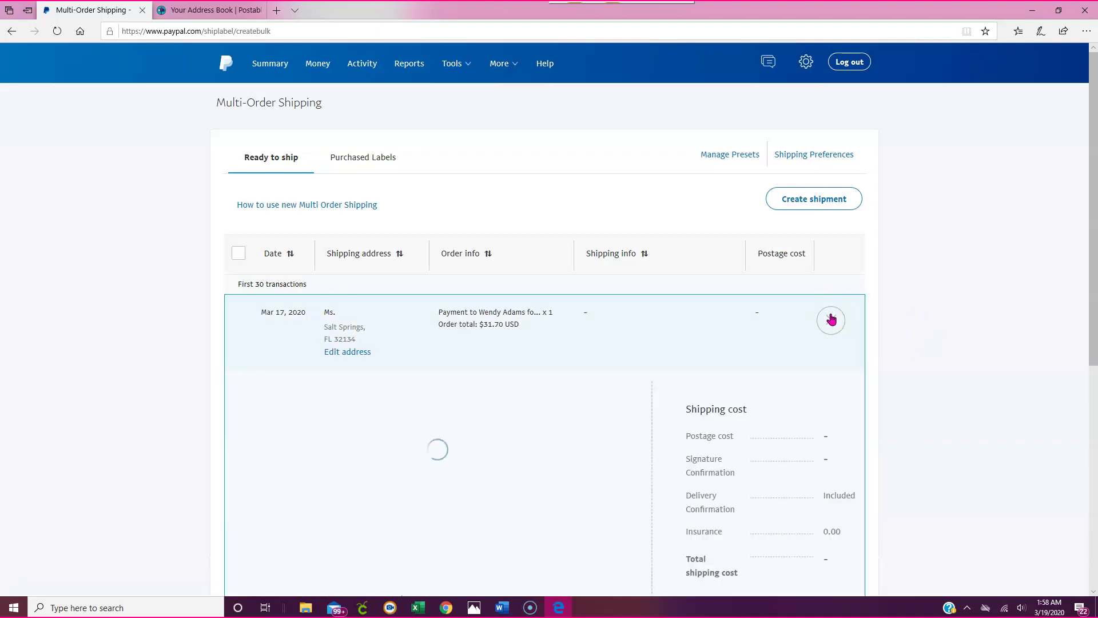
{"action": "scroll", "coordinate": [680, 208], "scroll_direction": "down", "scroll_amount": 2}
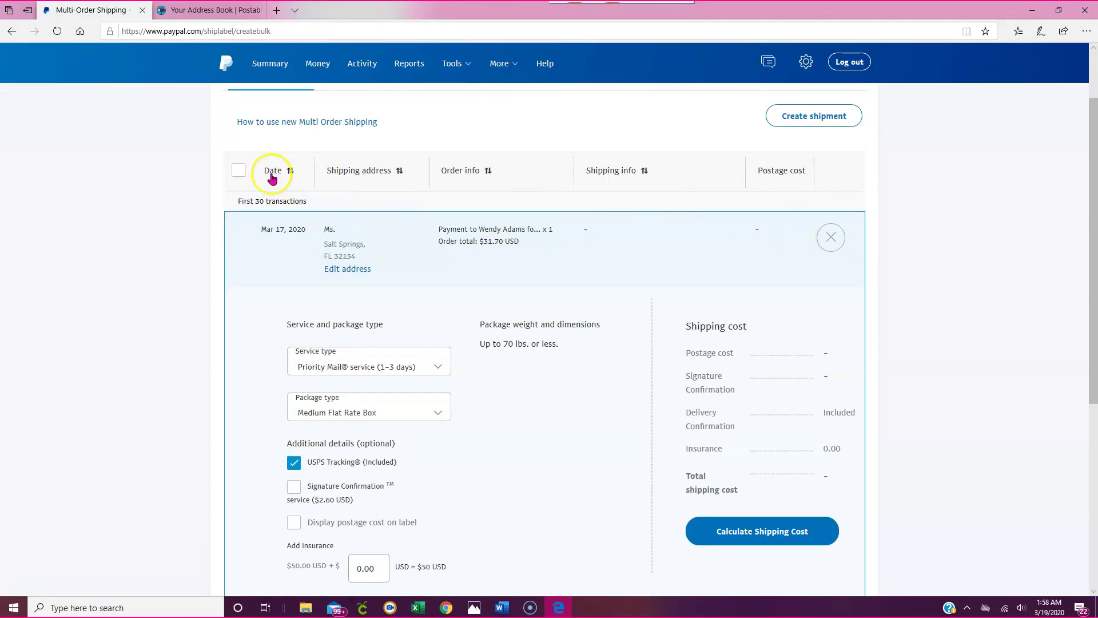
{"action": "left_click", "coordinate": [830, 238]}
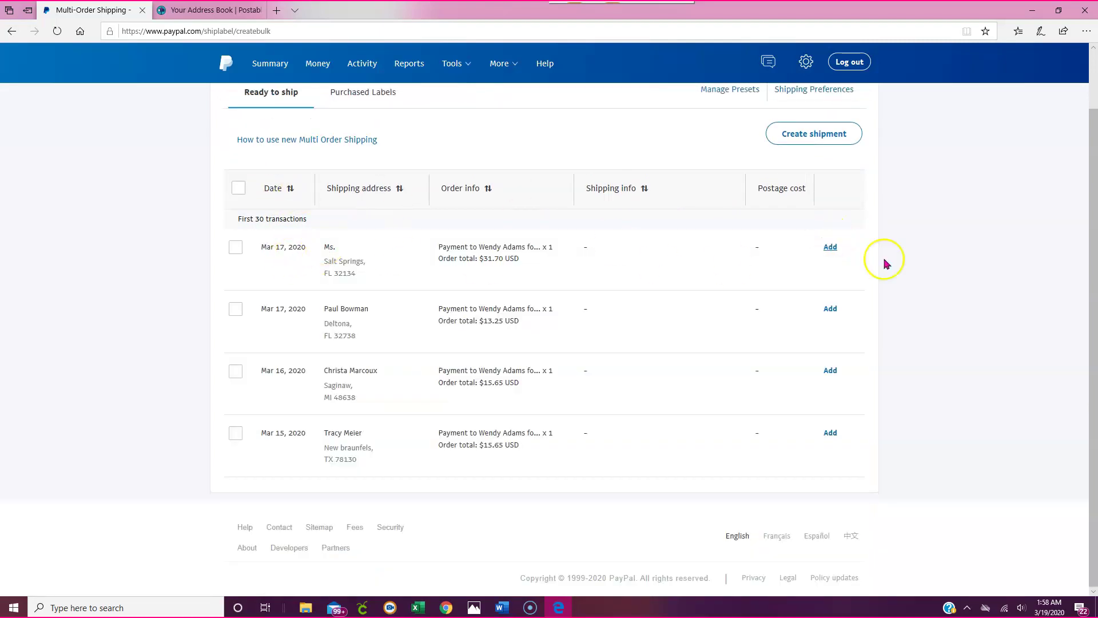
{"action": "left_click", "coordinate": [830, 248]}
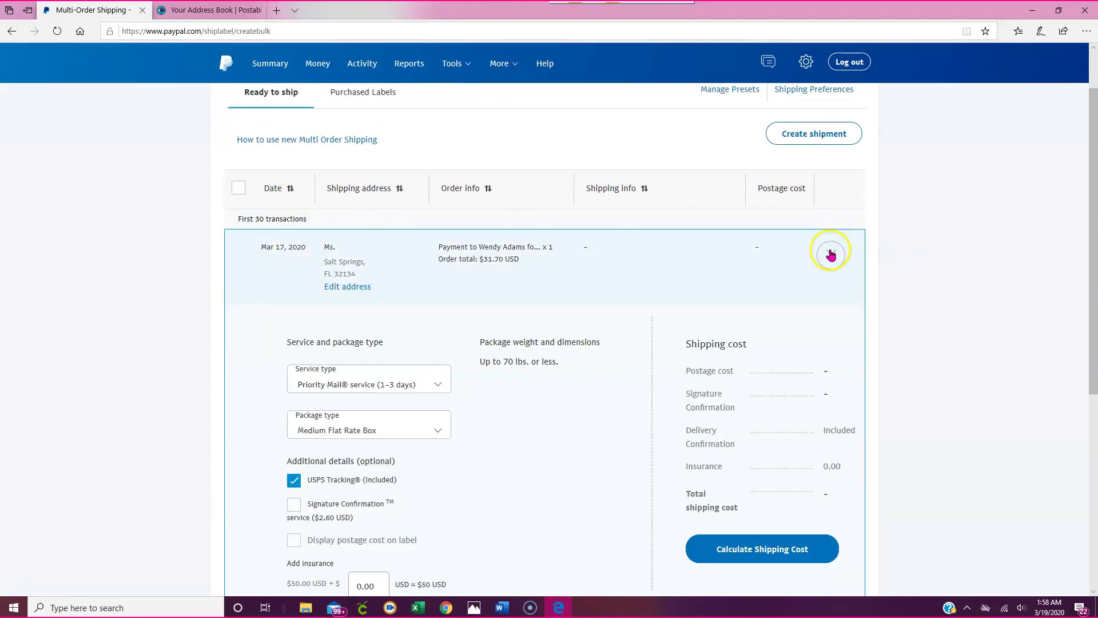
{"action": "scroll", "coordinate": [563, 338], "scroll_direction": "down", "scroll_amount": 3}
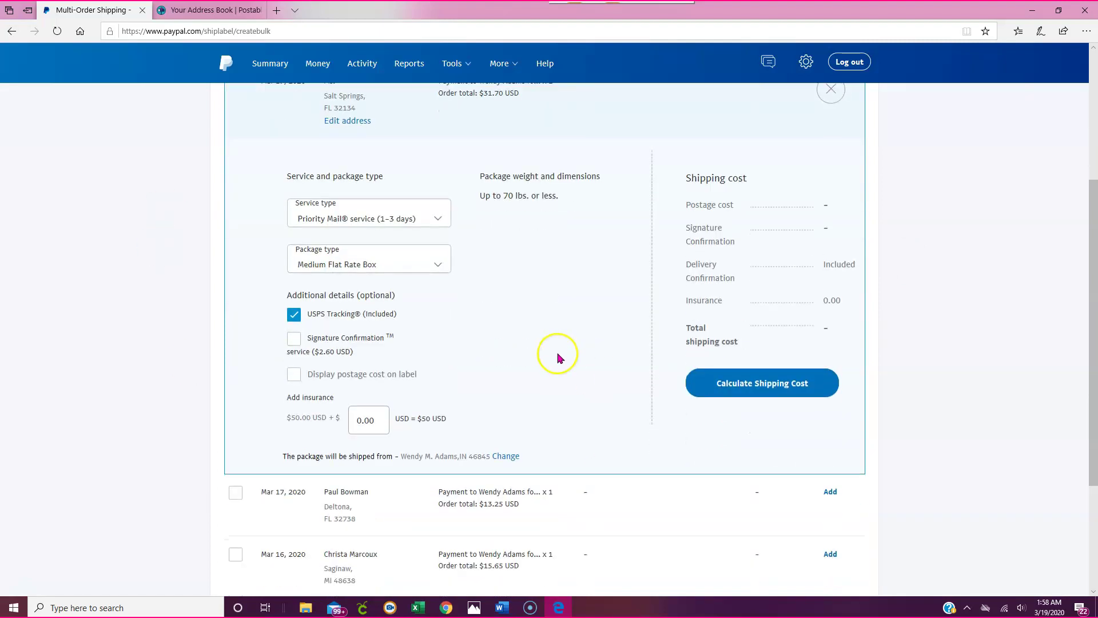
{"action": "scroll", "coordinate": [417, 275], "scroll_direction": "up", "scroll_amount": 2}
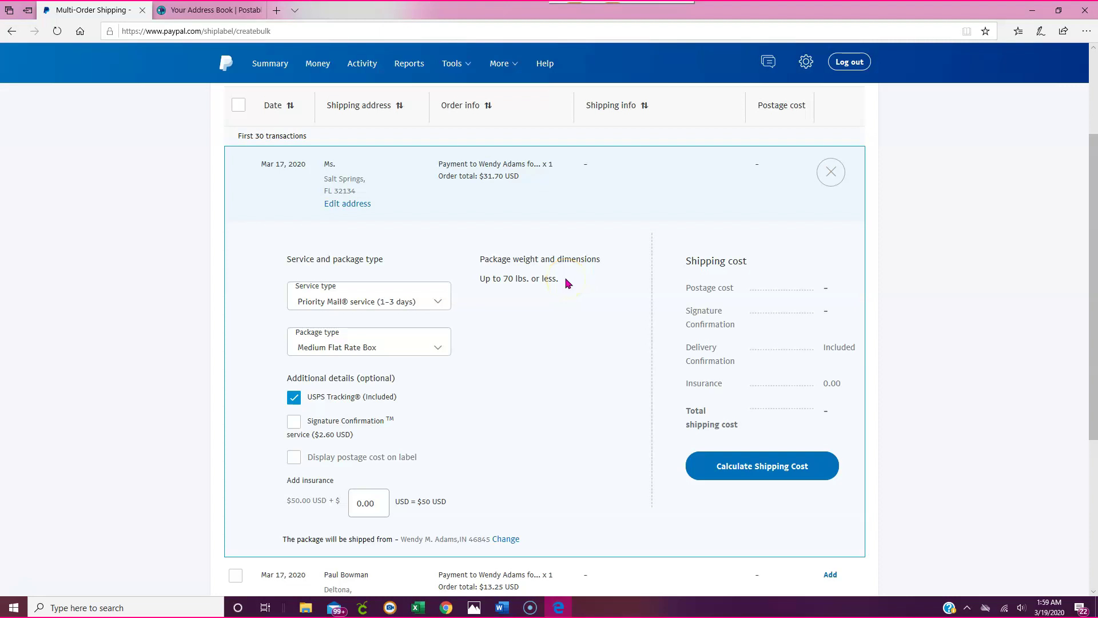
Choose First-Class Mail Parcel (2–5 days) as the service and Package/Thick Envelope as the package type.
{"action": "left_click", "coordinate": [424, 300]}
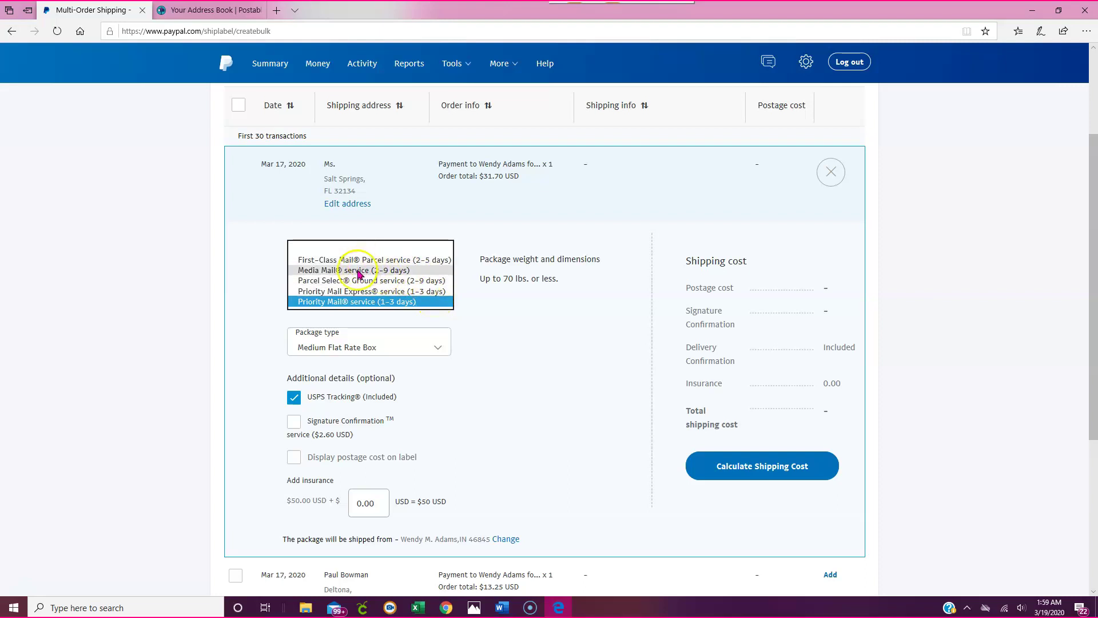
{"action": "left_click", "coordinate": [437, 329]}
{"action": "left_click", "coordinate": [335, 309]}
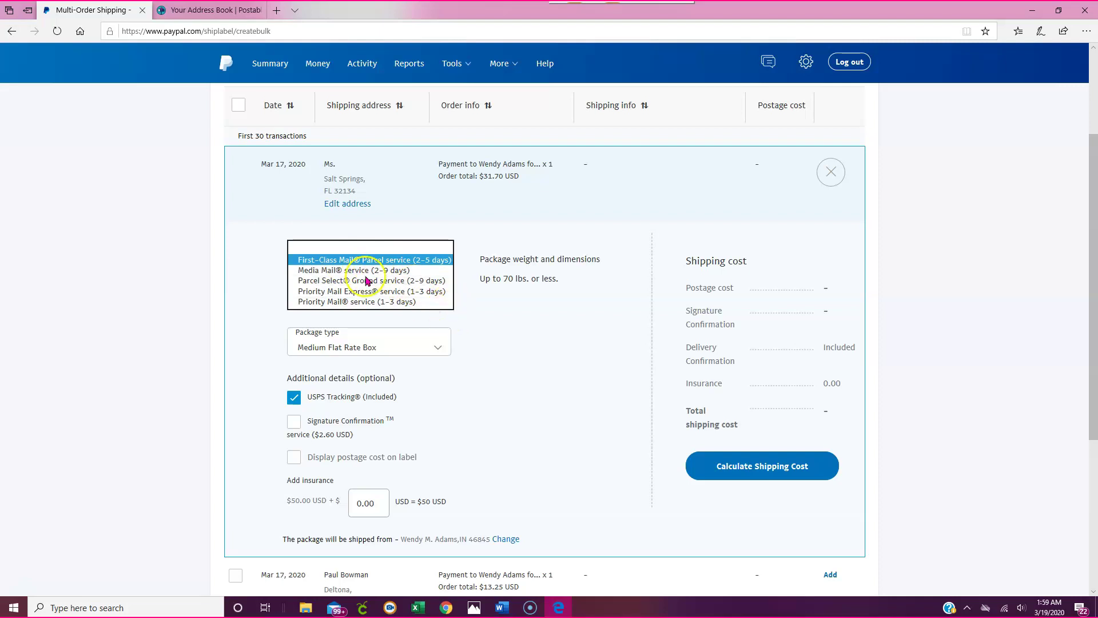
{"action": "left_click", "coordinate": [349, 262]}
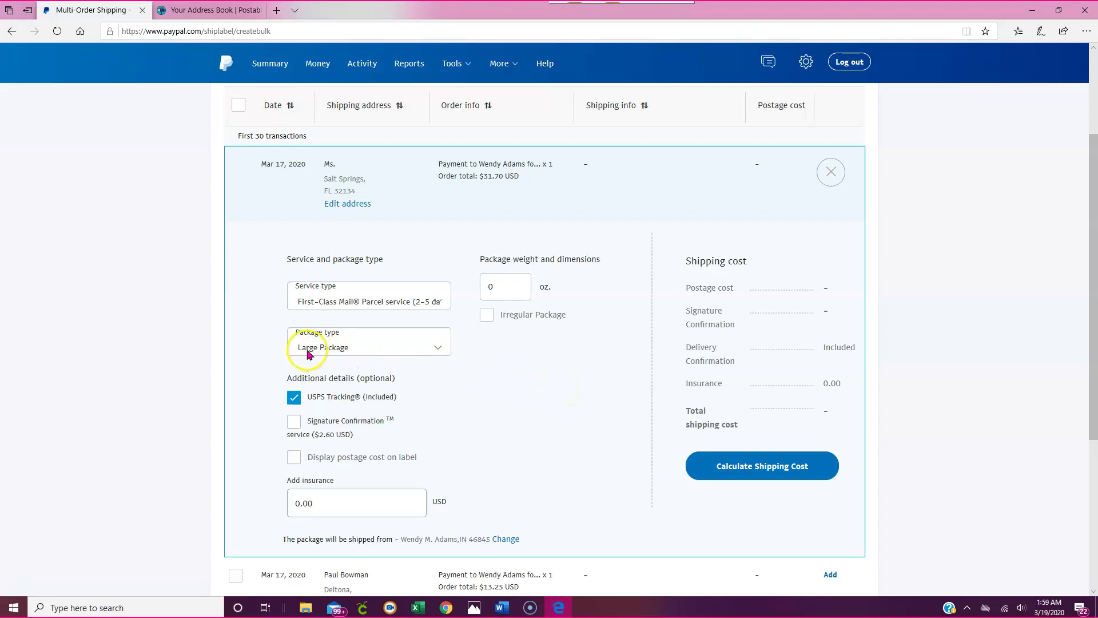
{"action": "left_click", "coordinate": [424, 349]}
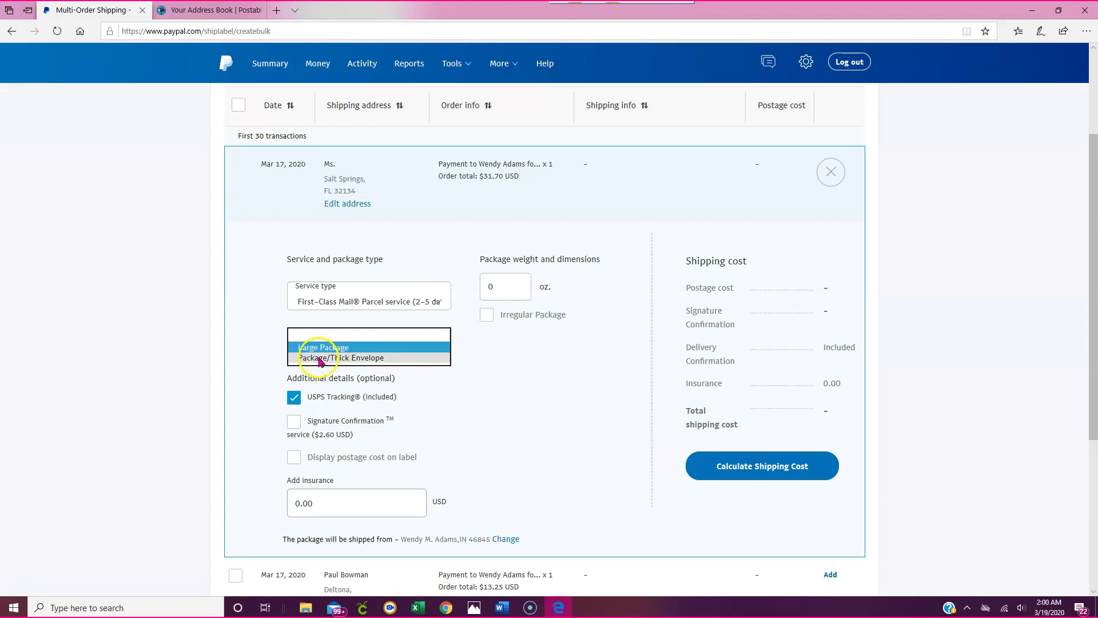
{"action": "left_click", "coordinate": [341, 357]}
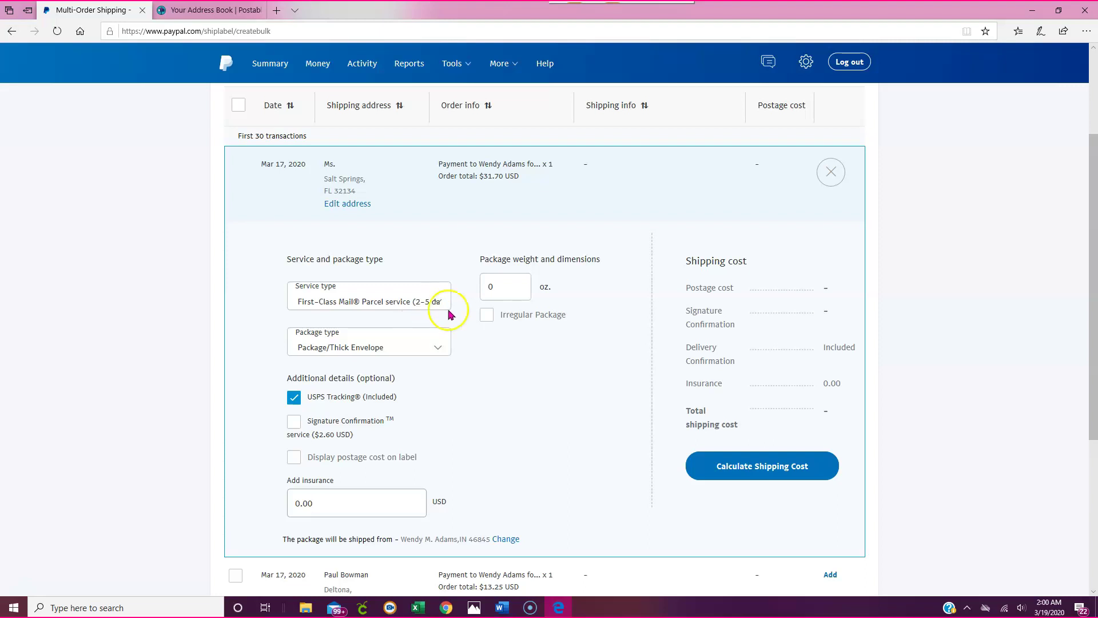
Enter a 5 oz package weight and keep Package/Thick Envelope as the package type.
{"action": "double_click", "coordinate": [506, 290]}
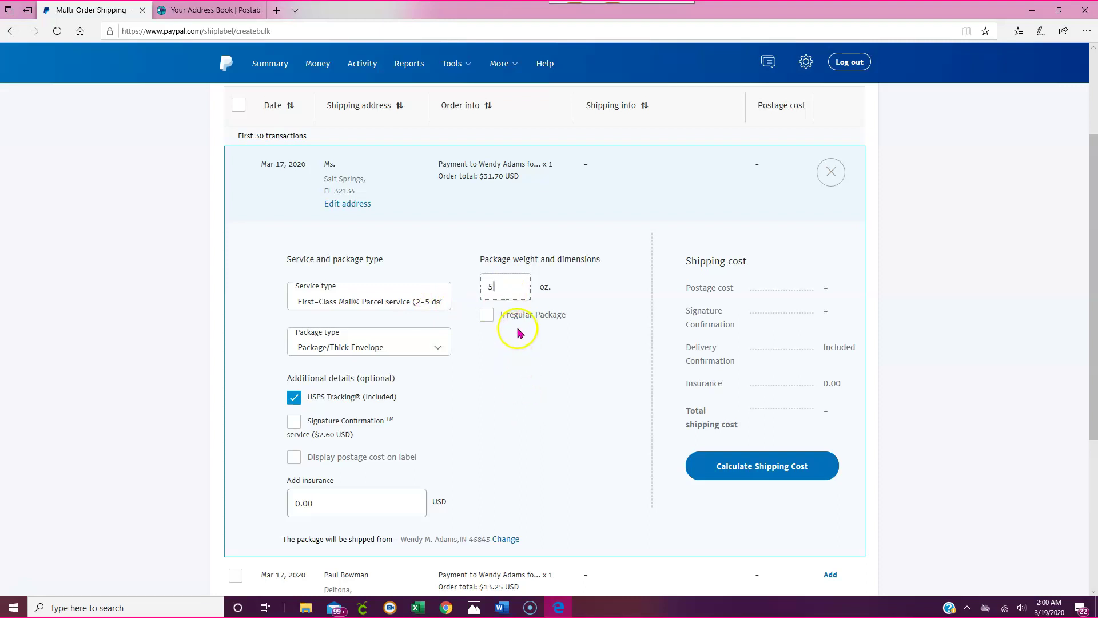
{"action": "scroll", "coordinate": [492, 330], "scroll_direction": "down", "scroll_amount": 3}
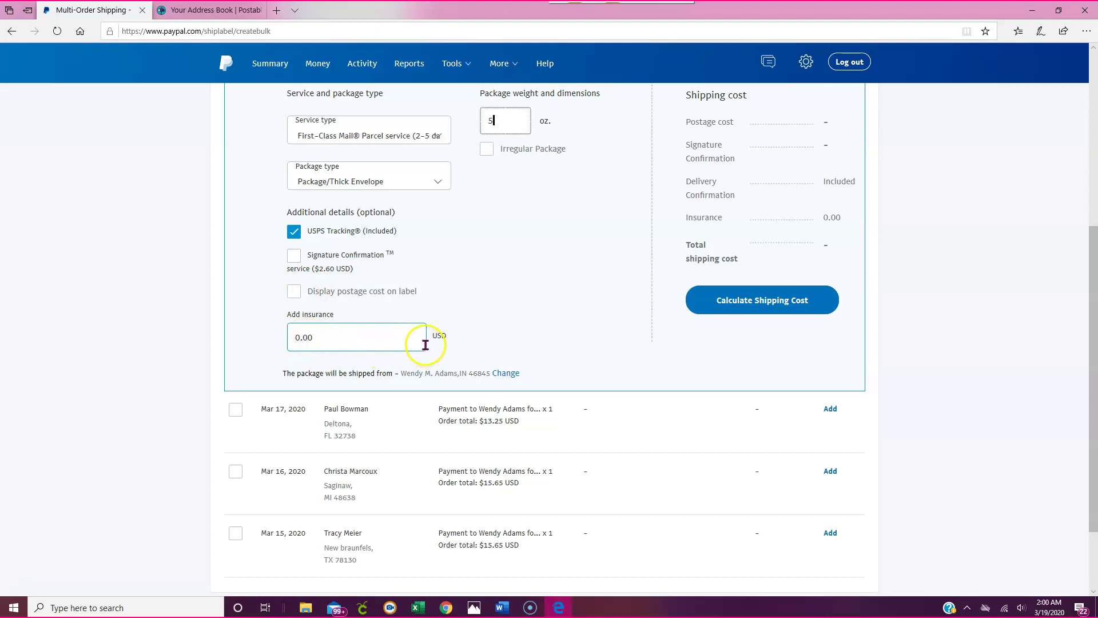
{"action": "scroll", "coordinate": [498, 307], "scroll_direction": "up", "scroll_amount": 1}
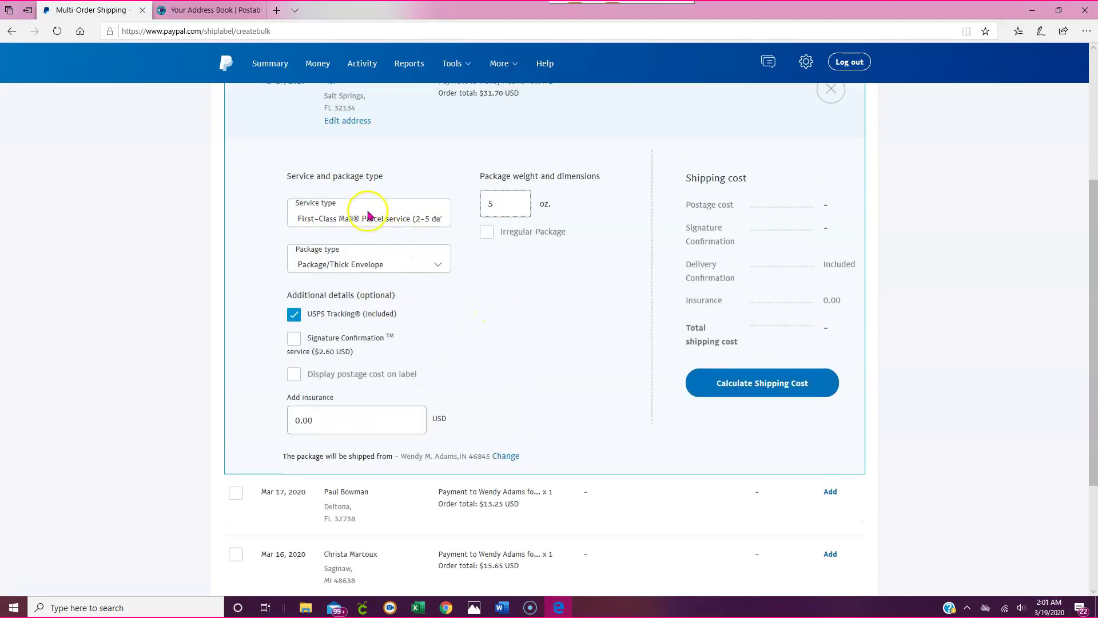
{"action": "left_click", "coordinate": [349, 269]}
{"action": "left_click", "coordinate": [353, 262]}
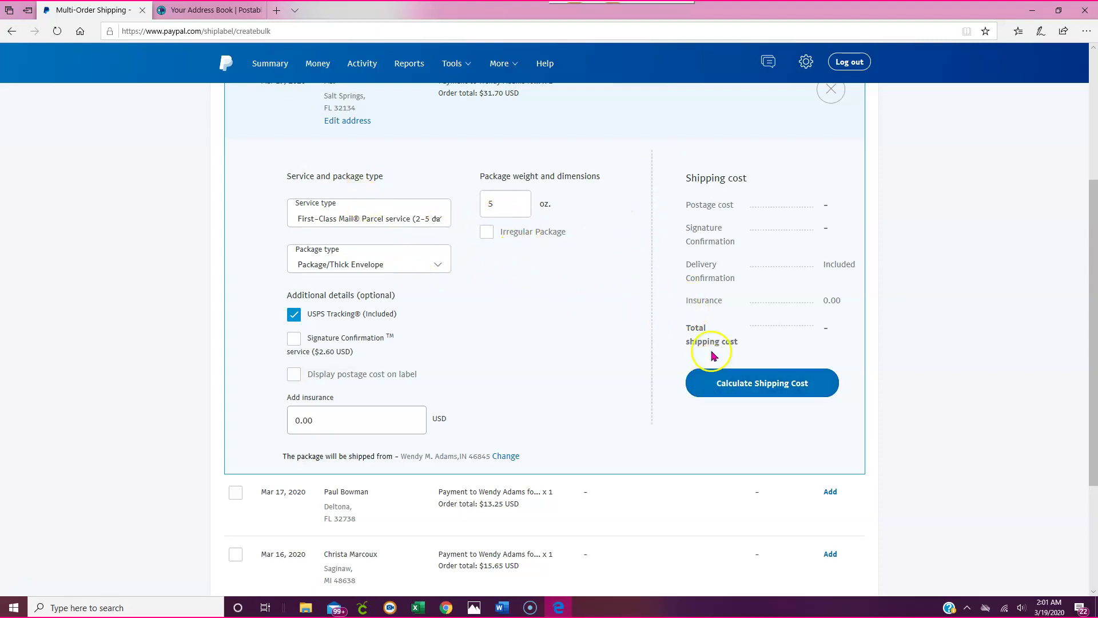
Calculate the shipping cost for the $31.70 order and highlight the resulting $3.31 postage.
{"action": "left_click", "coordinate": [770, 384]}
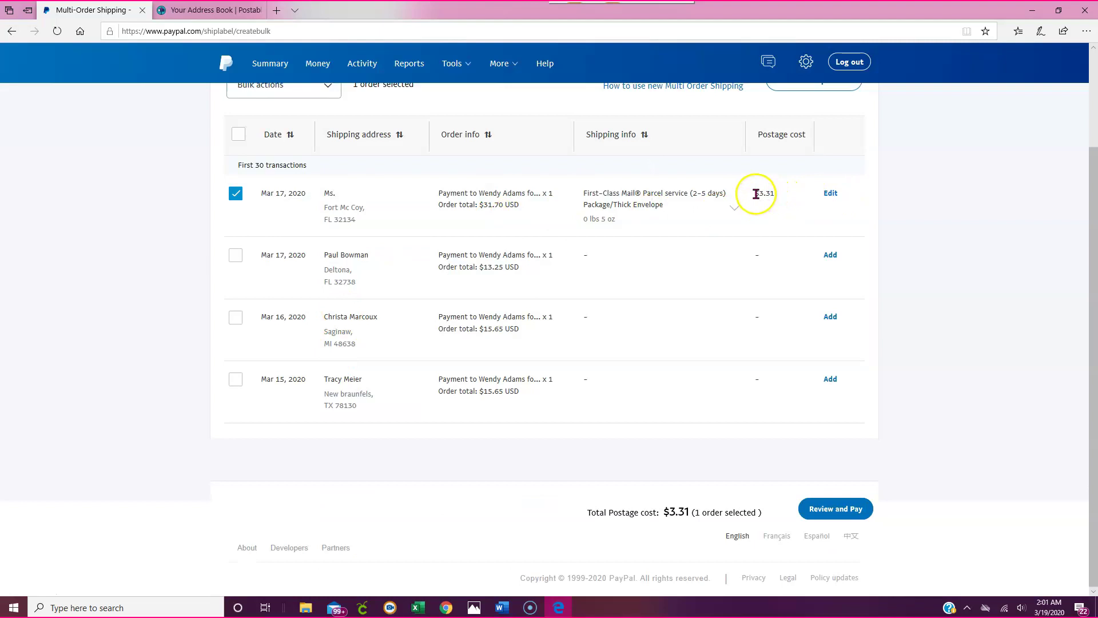
{"action": "left_click_drag", "start_coordinate": [756, 194], "coordinate": [774, 195]}
Open then close the $13.25 order's form, and bring up Review and pay for one $3.31 label.
{"action": "left_click", "coordinate": [830, 255]}
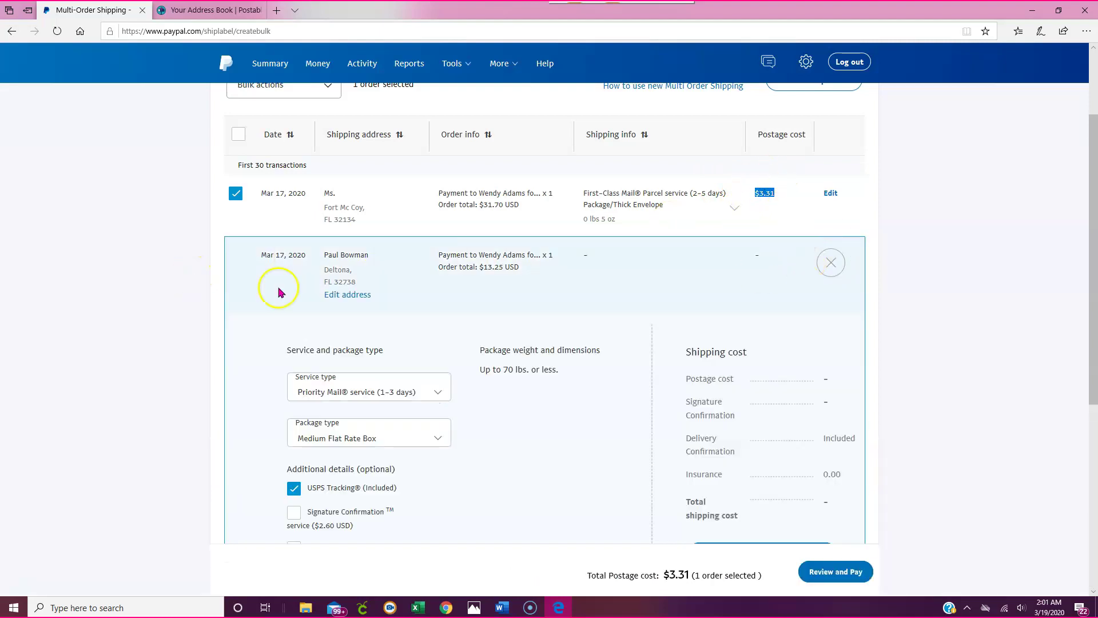
{"action": "scroll", "coordinate": [662, 318], "scroll_direction": "down", "scroll_amount": 2}
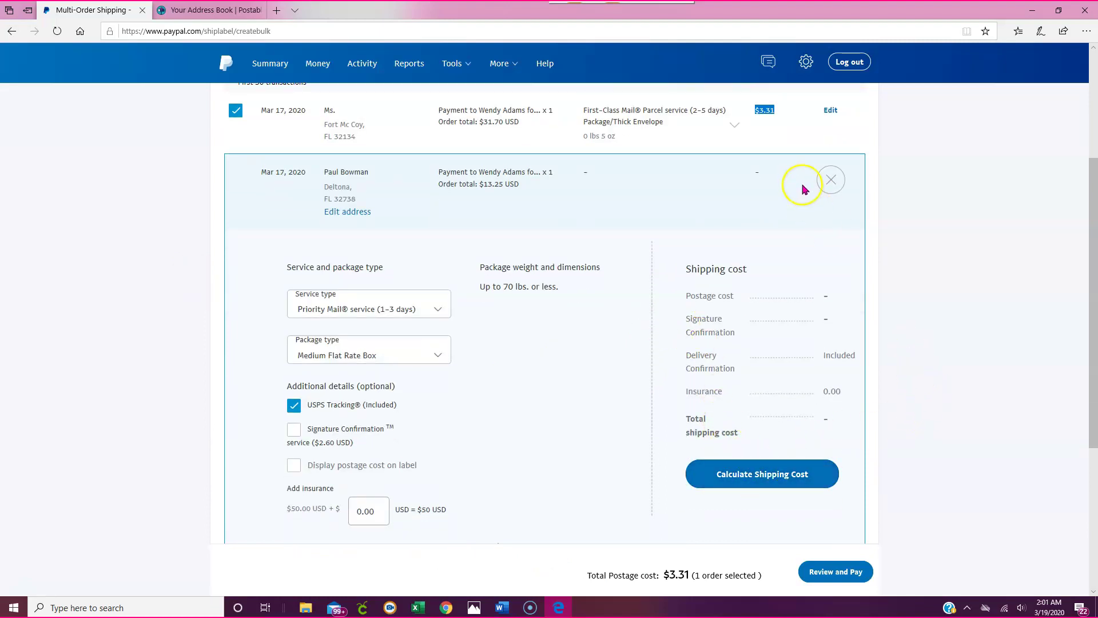
{"action": "left_click", "coordinate": [832, 180]}
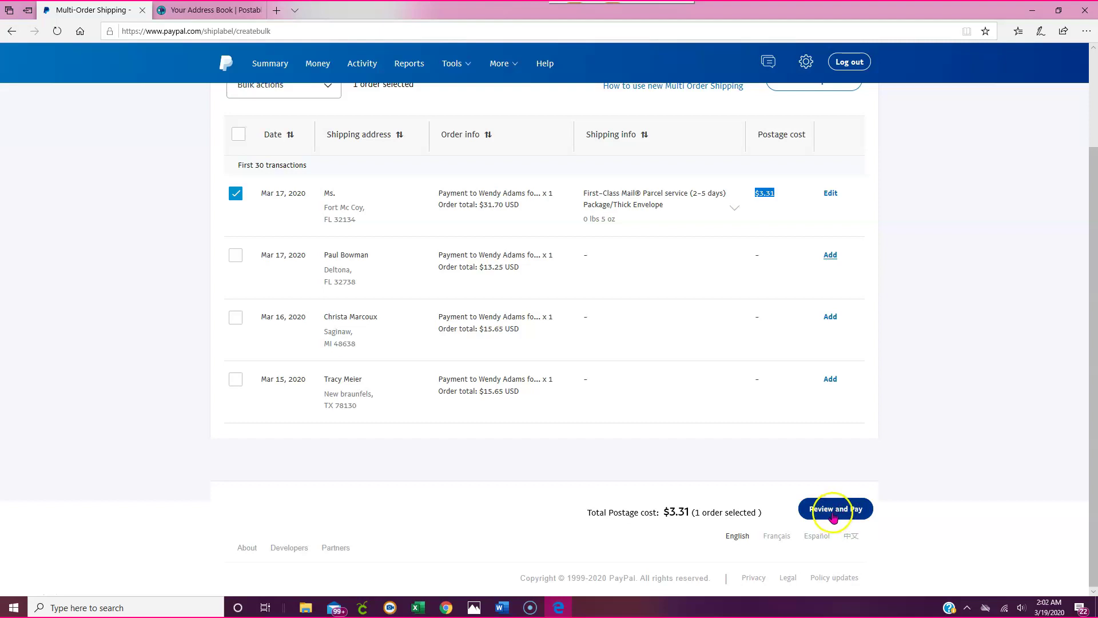
{"action": "left_click", "coordinate": [833, 515]}
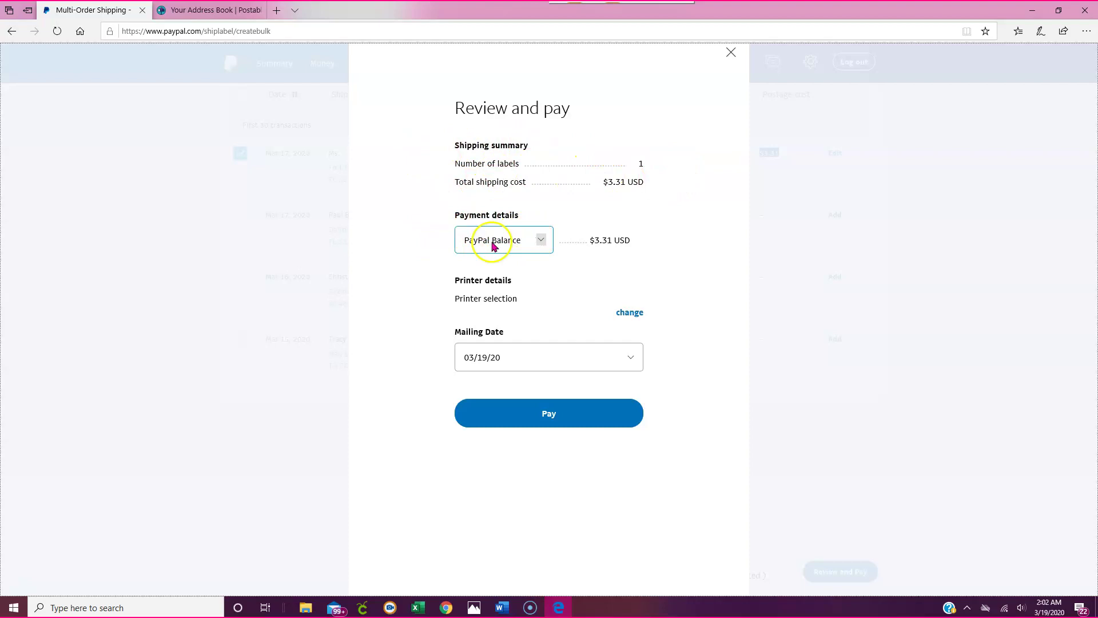
Keep PayPal Balance as the payment source and change the mailing date from 03/19/20 to 03/20/20.
{"action": "left_click", "coordinate": [540, 242]}
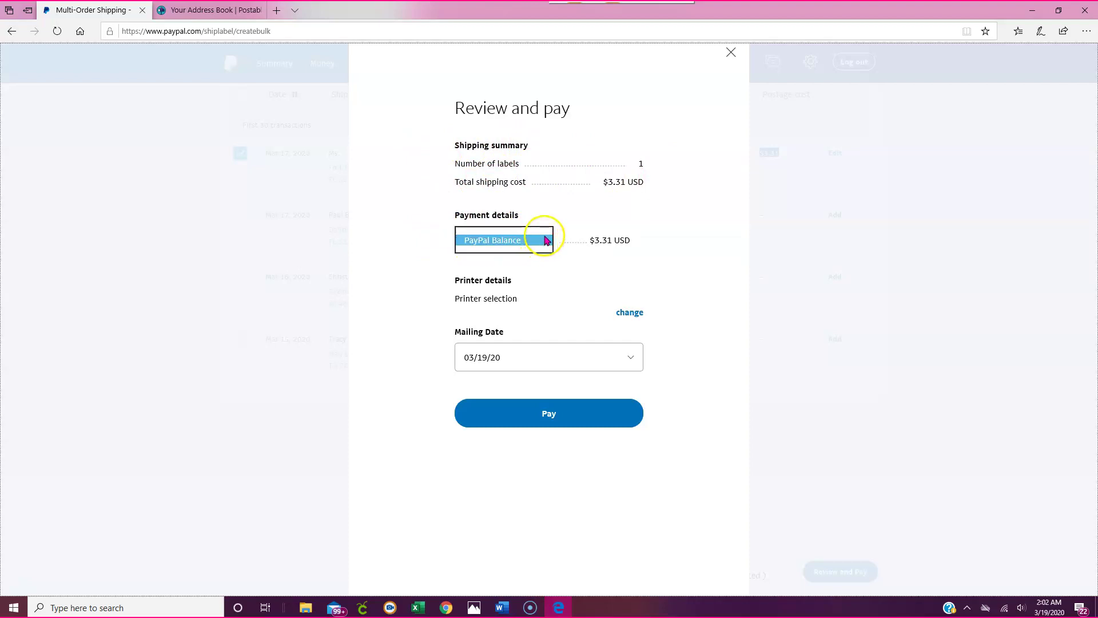
{"action": "left_click", "coordinate": [543, 248]}
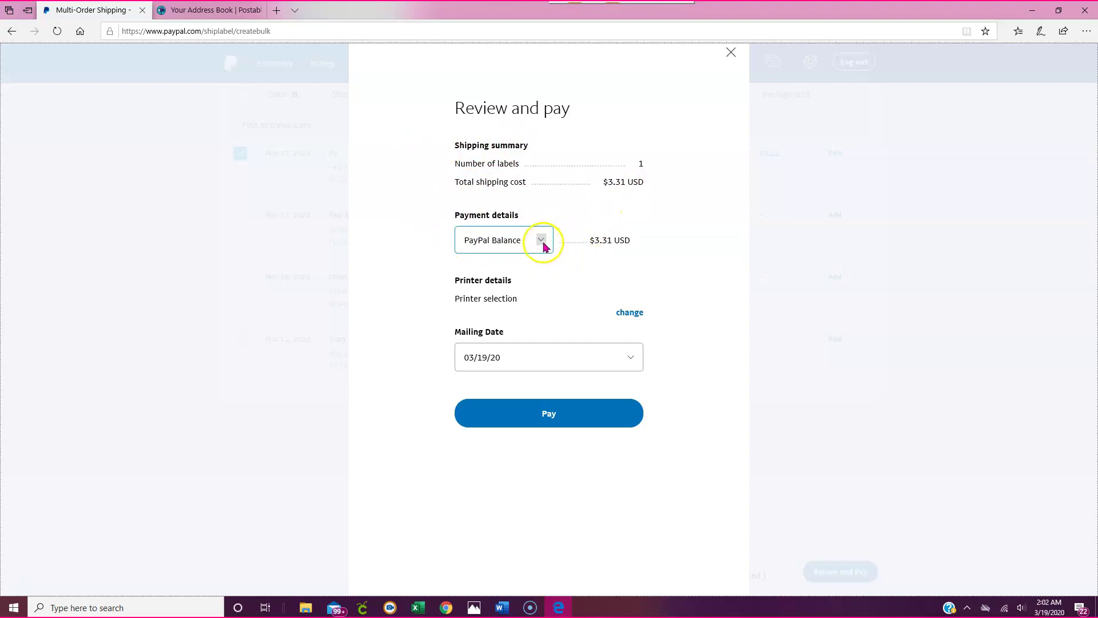
{"action": "left_click", "coordinate": [544, 243]}
{"action": "left_click", "coordinate": [517, 254]}
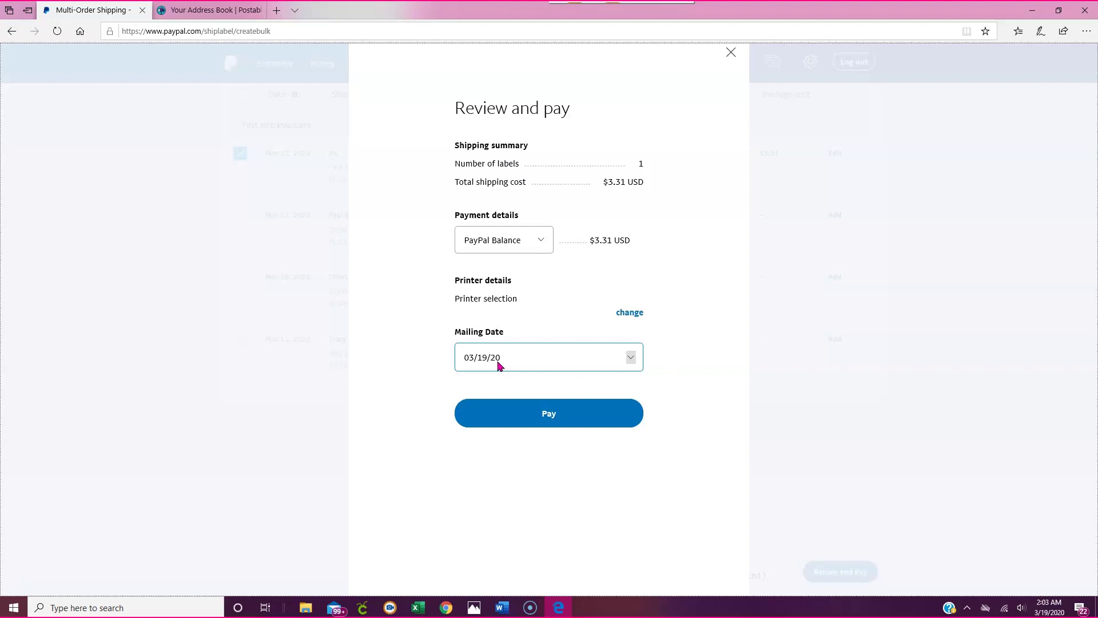
{"action": "left_click", "coordinate": [601, 363]}
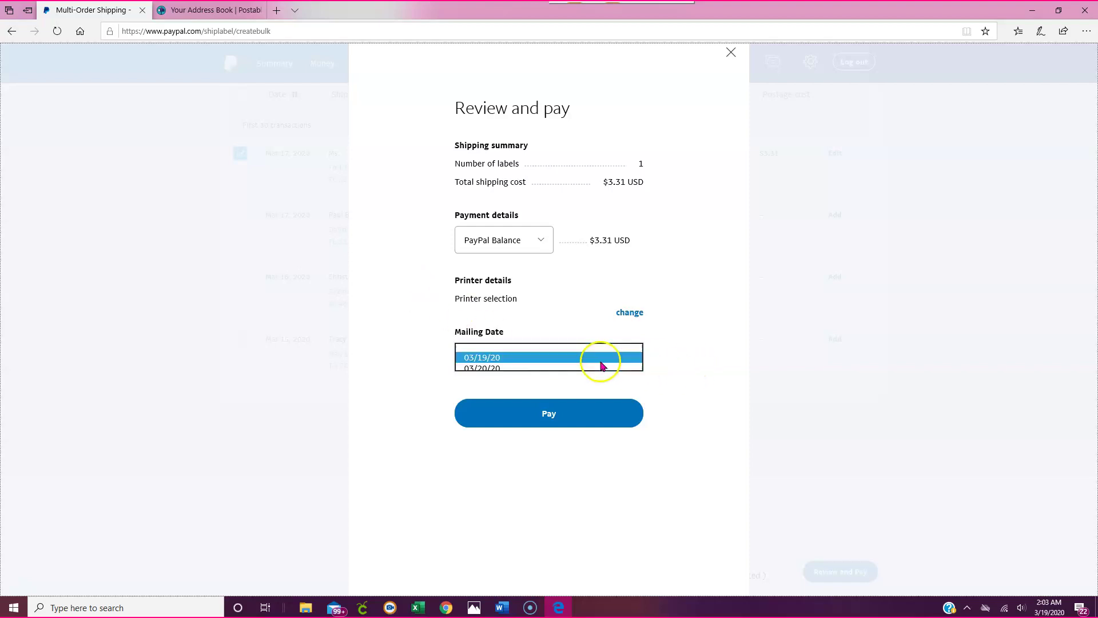
{"action": "left_click", "coordinate": [503, 369]}
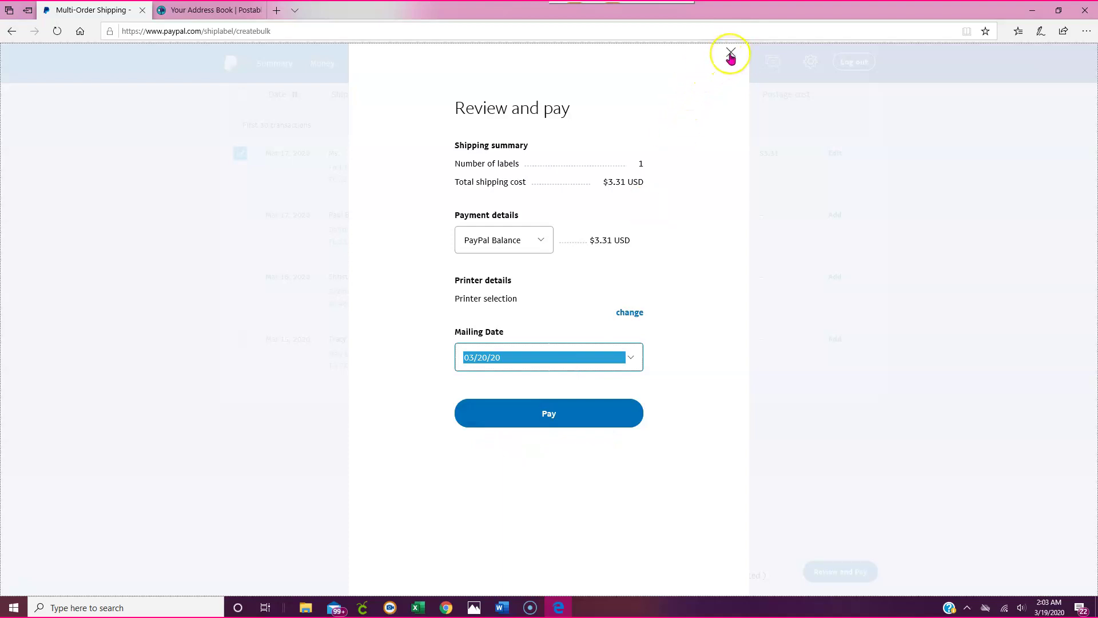
Close Review and pay without paying and switch to the Purchased Labels tab.
{"action": "left_click", "coordinate": [731, 53]}
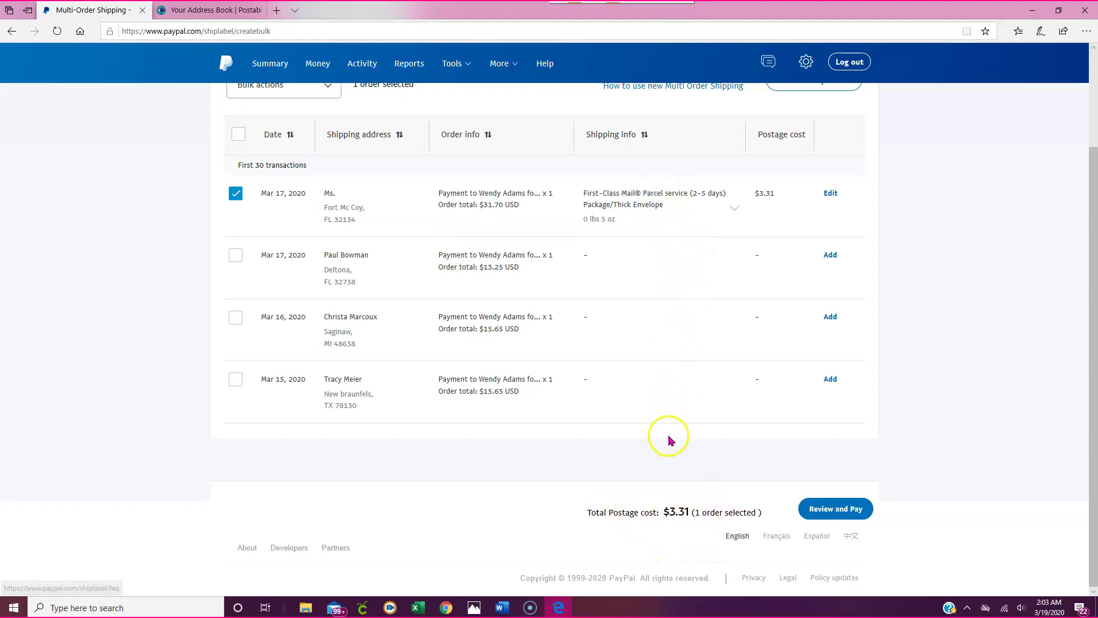
{"action": "scroll", "coordinate": [760, 373], "scroll_direction": "up", "scroll_amount": 2}
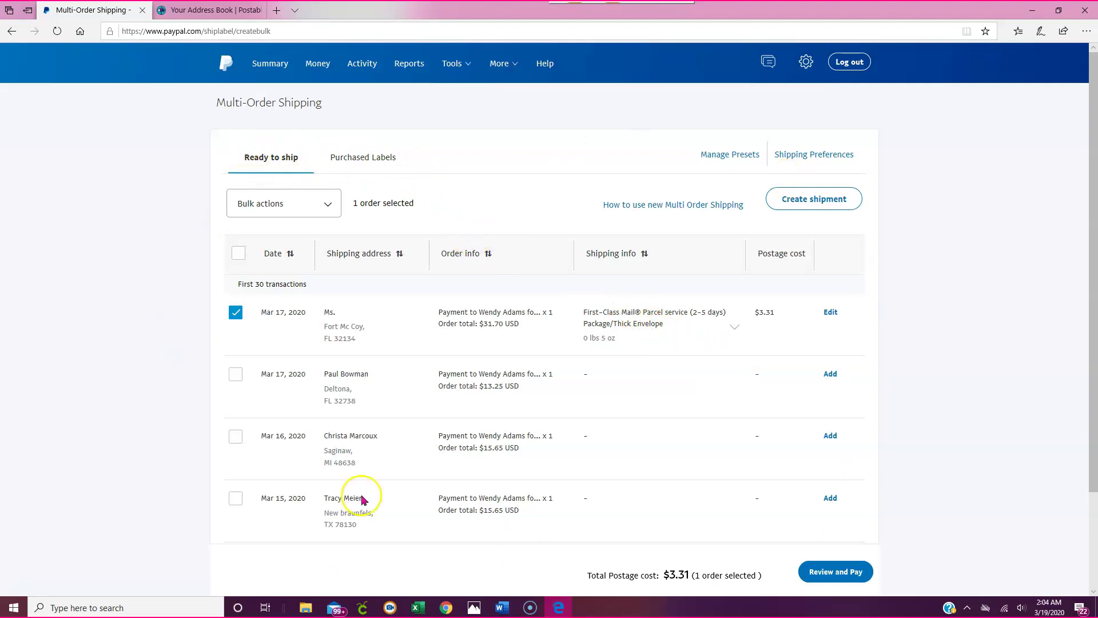
{"action": "left_click", "coordinate": [364, 162]}
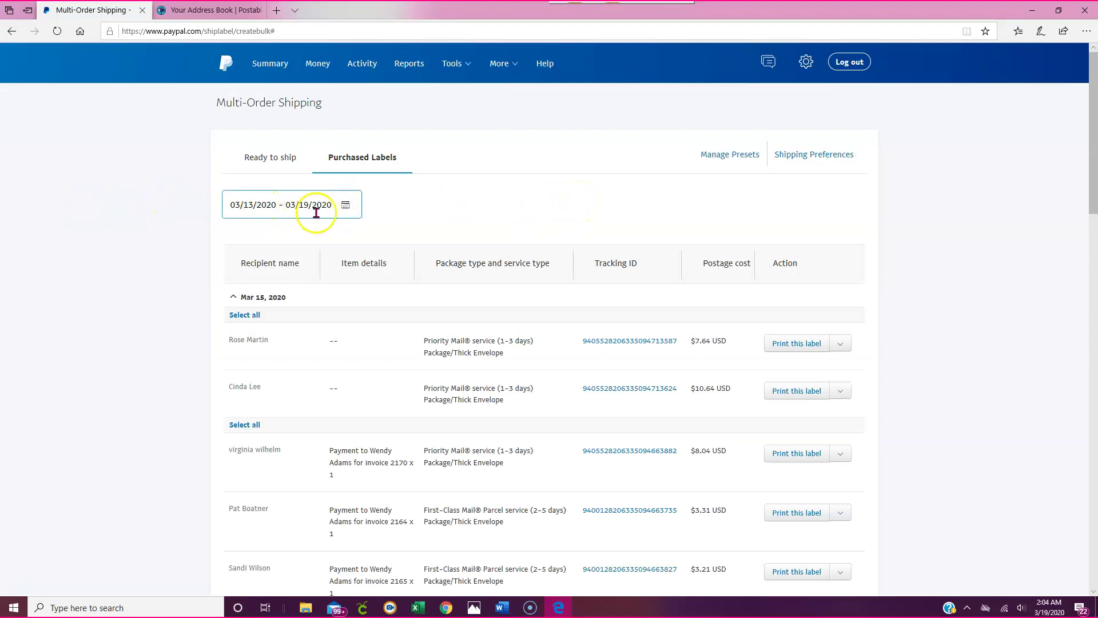
Filter purchased labels to Mar 6–Mar 12, 2020 and scroll through the Mar 10 labels.
{"action": "left_click", "coordinate": [346, 204]}
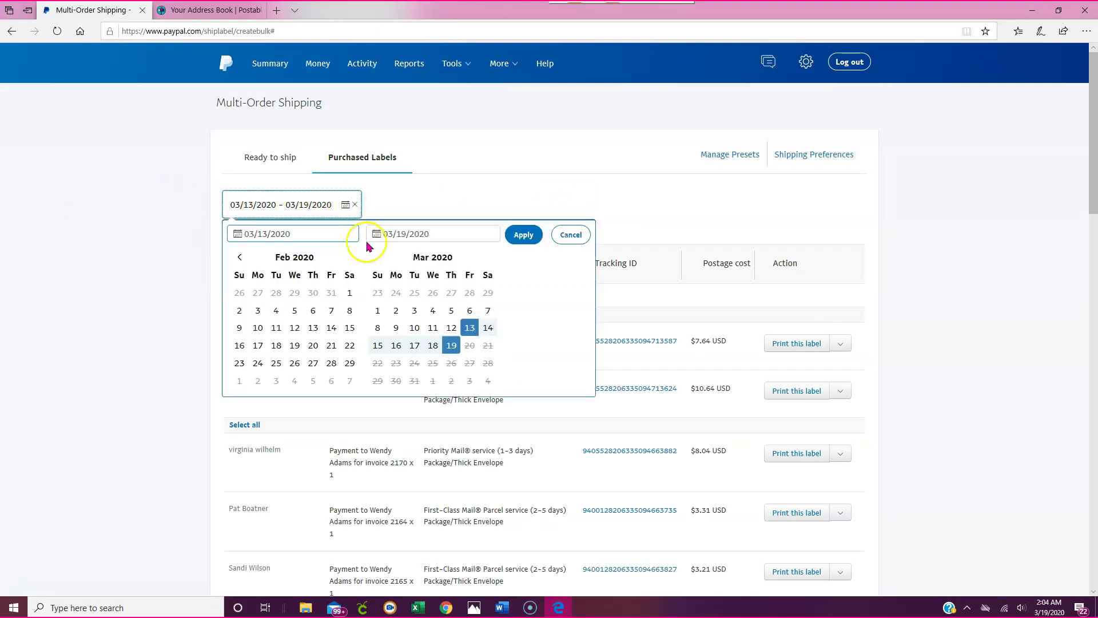
{"action": "left_click", "coordinate": [470, 311]}
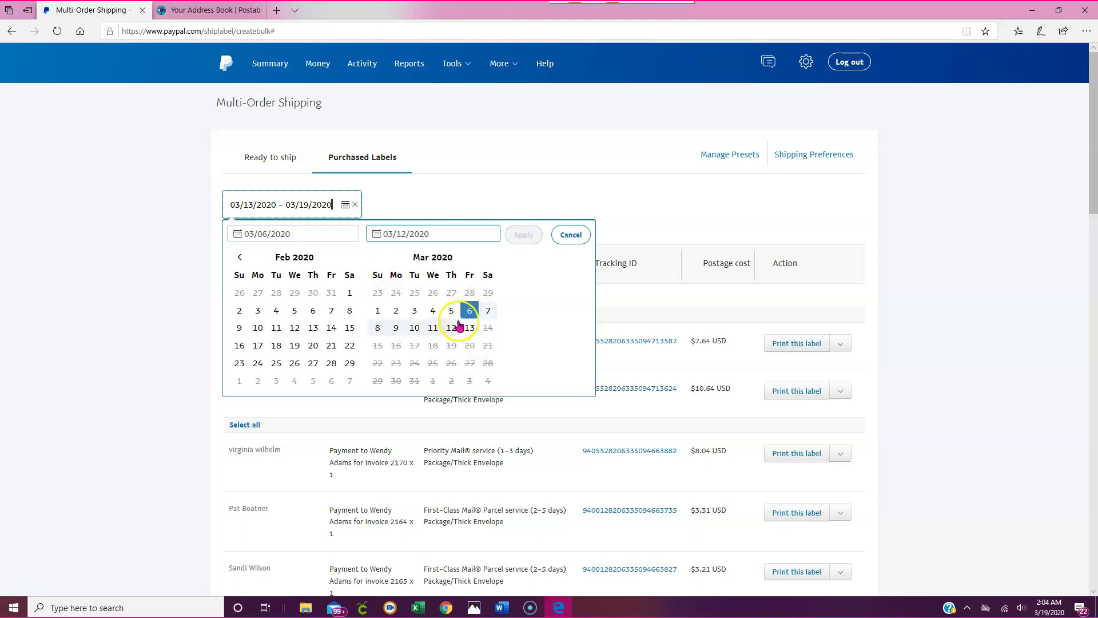
{"action": "left_click", "coordinate": [452, 330]}
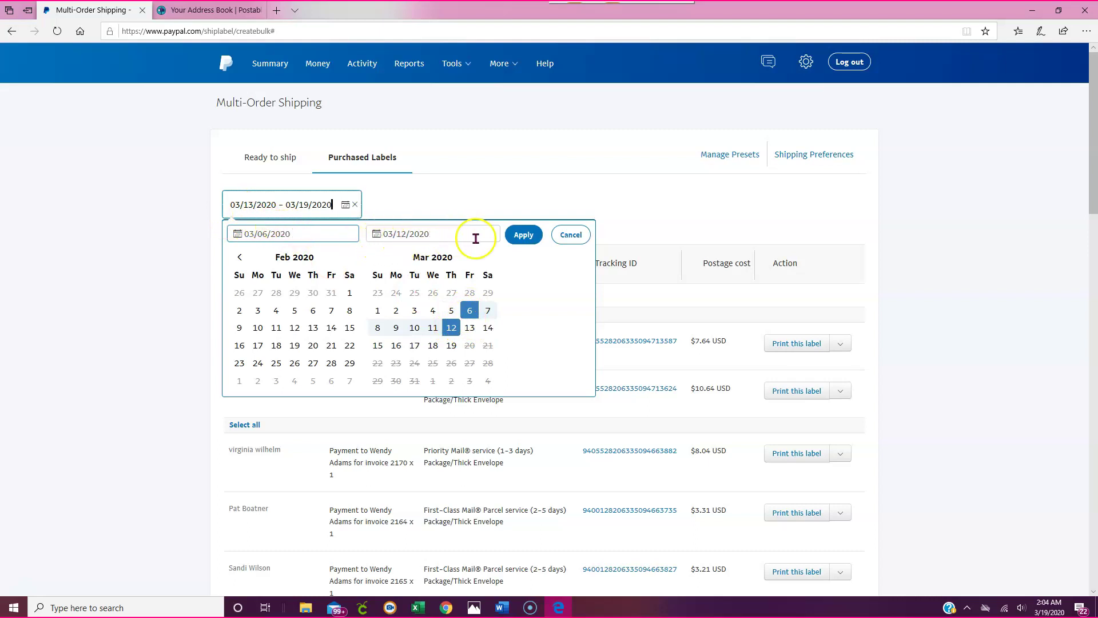
{"action": "left_click", "coordinate": [522, 235]}
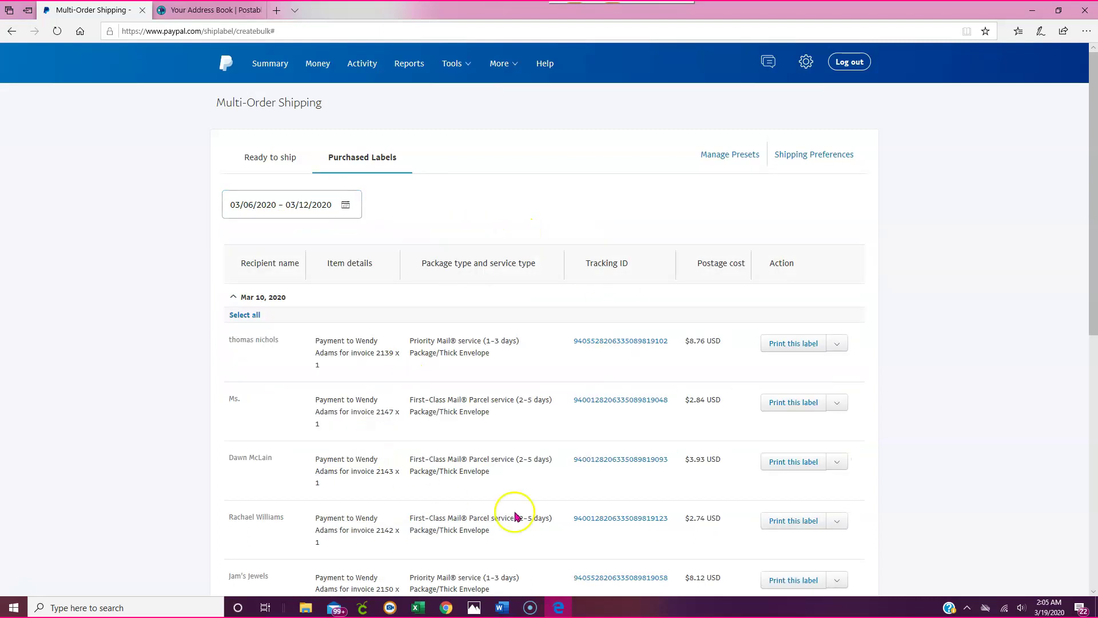
{"action": "scroll", "coordinate": [465, 312], "scroll_direction": "down", "scroll_amount": 5}
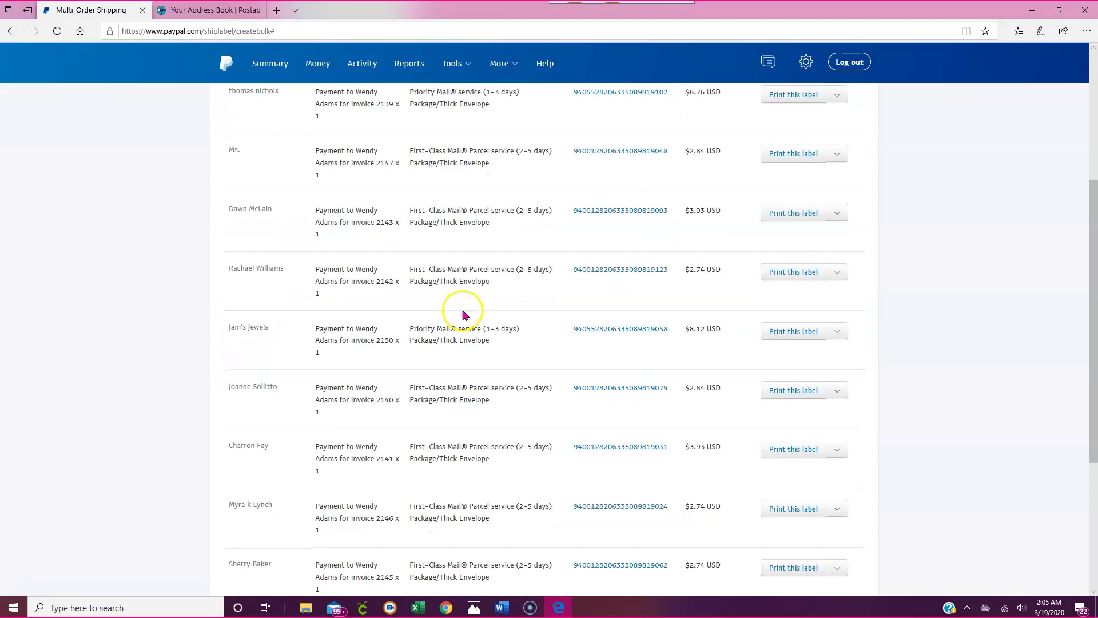
{"action": "scroll", "coordinate": [378, 423], "scroll_direction": "down", "scroll_amount": 2}
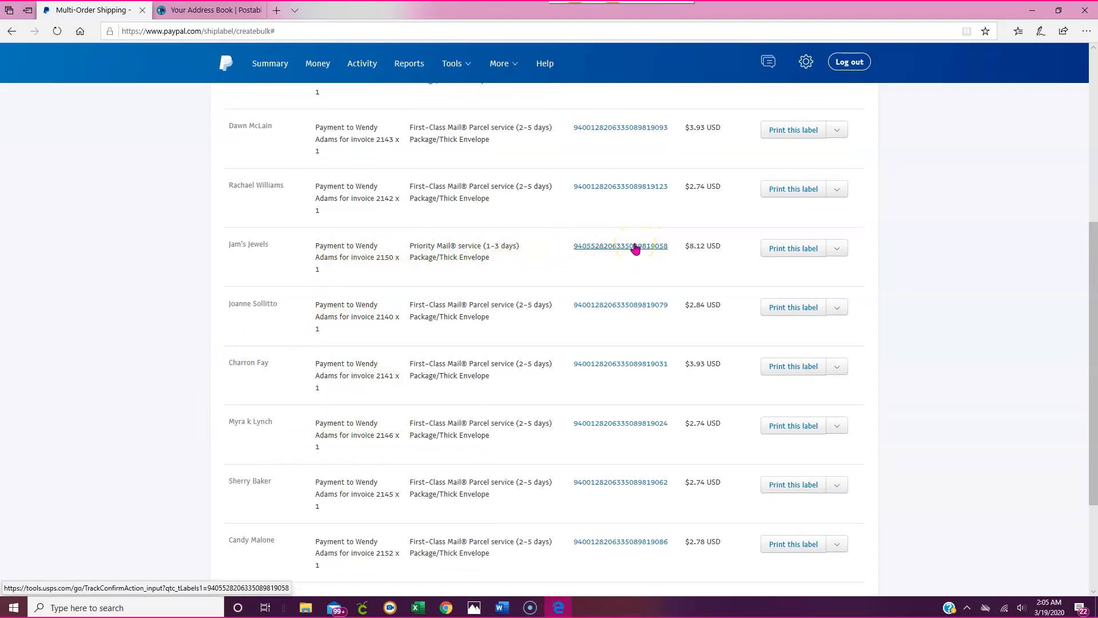
{"action": "scroll", "coordinate": [411, 269], "scroll_direction": "up", "scroll_amount": 3}
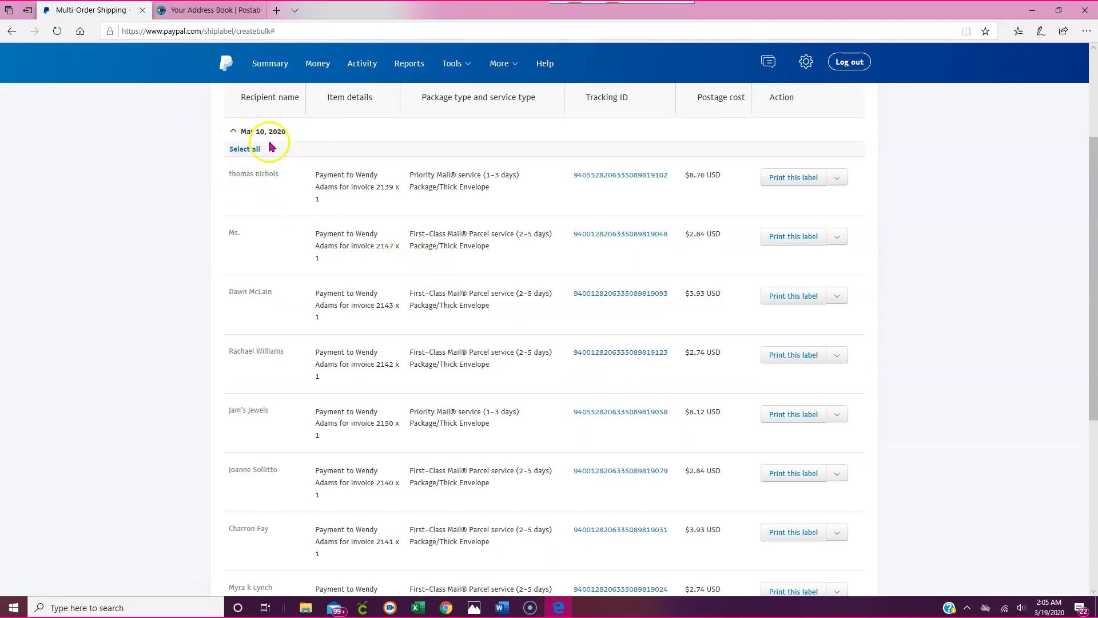
{"action": "scroll", "coordinate": [303, 280], "scroll_direction": "down", "scroll_amount": 4}
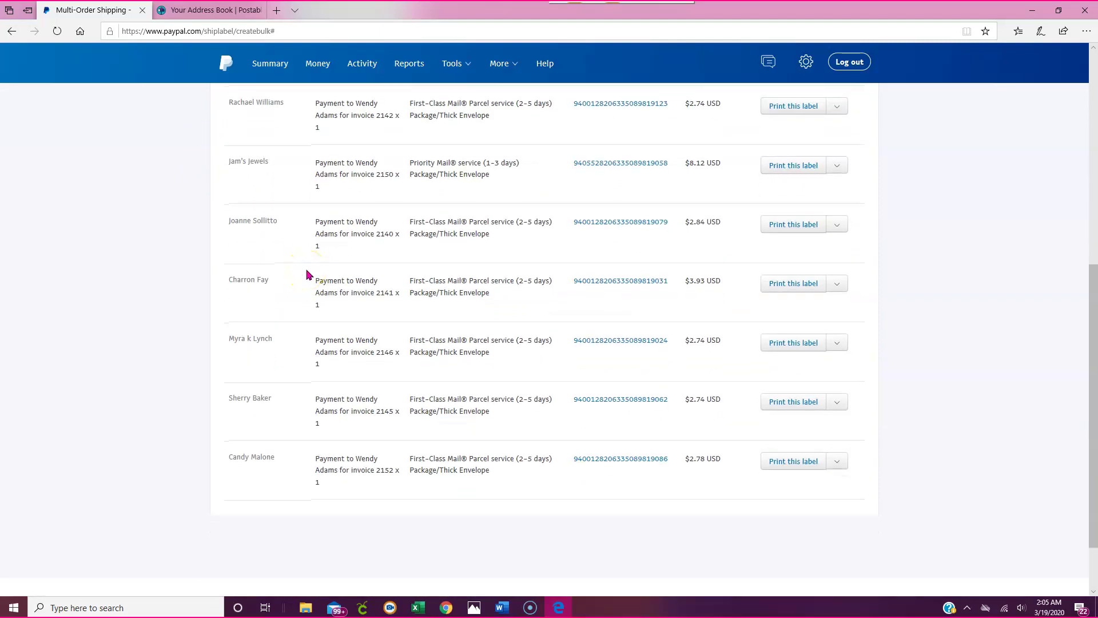
{"action": "scroll", "coordinate": [307, 274], "scroll_direction": "up", "scroll_amount": 5}
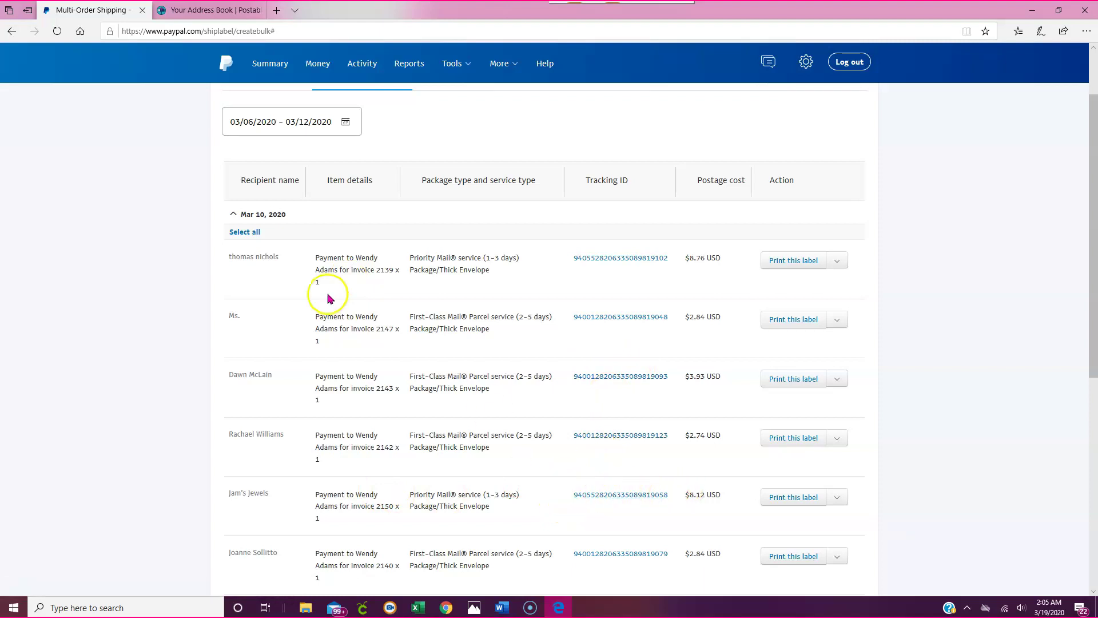
Check USPS tracking for the $8.12 Mar 10 Priority Mail label, delivered March 16, then return to Purchased Labels.
{"action": "left_click", "coordinate": [624, 500]}
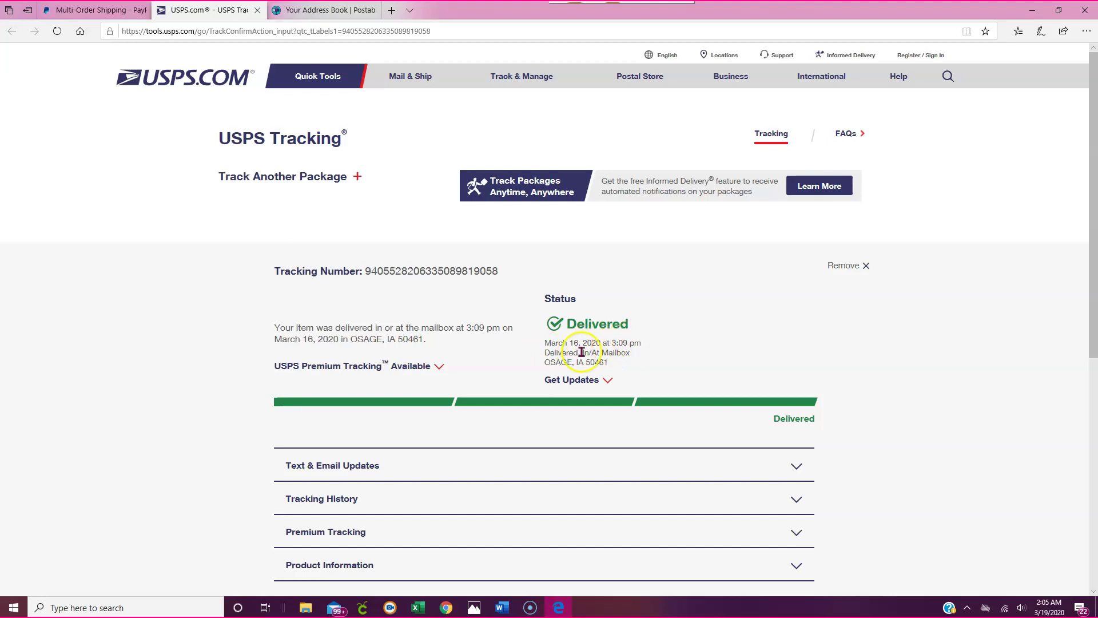
{"action": "left_click", "coordinate": [75, 10]}
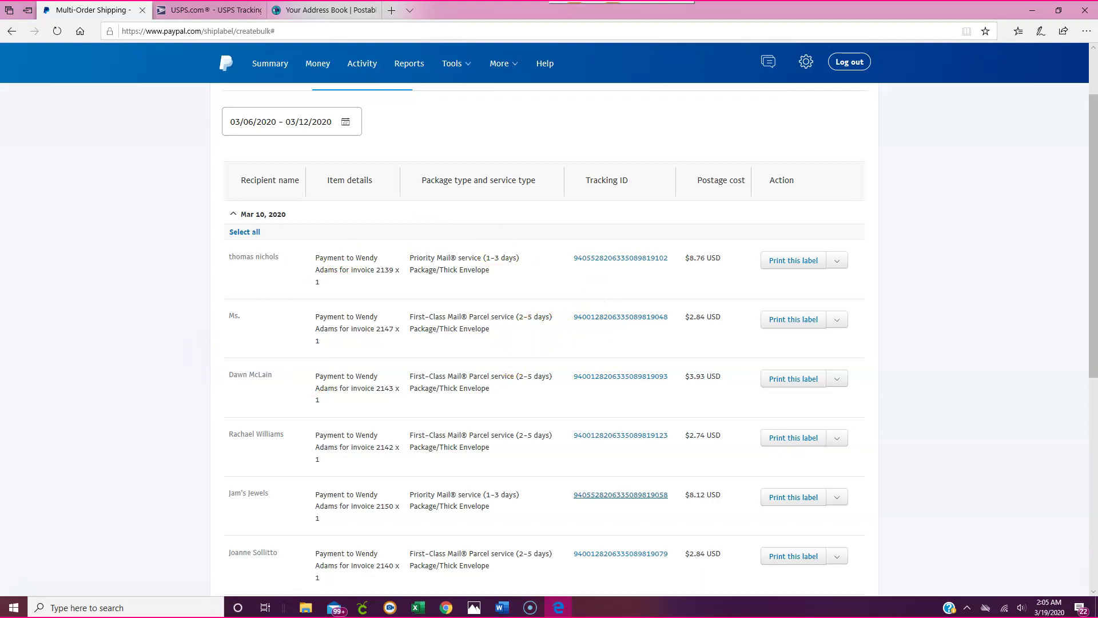
{"action": "scroll", "coordinate": [549, 246], "scroll_direction": "up", "scroll_amount": 2}
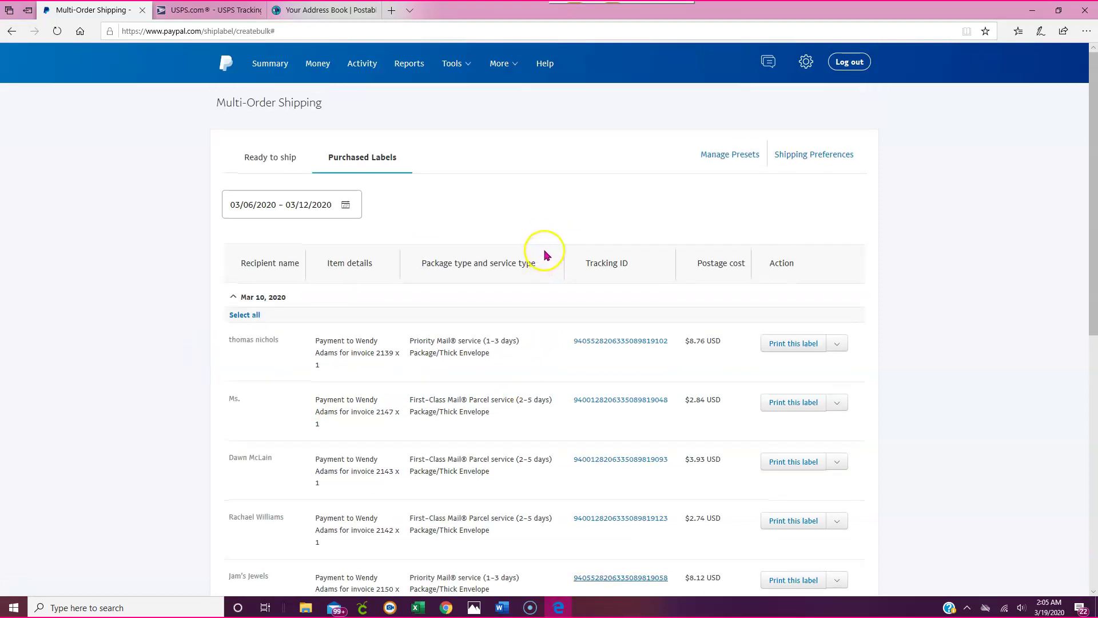
Show the Ready to ship list, with the $31.70 order at $3.31 First-Class postage.
{"action": "left_click", "coordinate": [265, 164]}
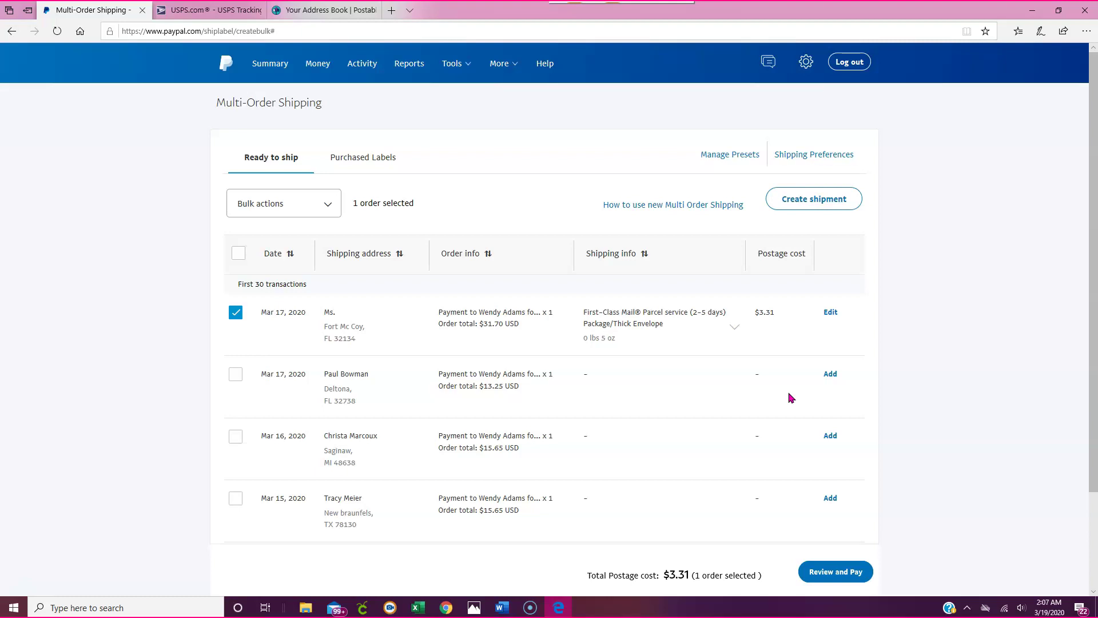
{"action": "left_click", "coordinate": [282, 67]}
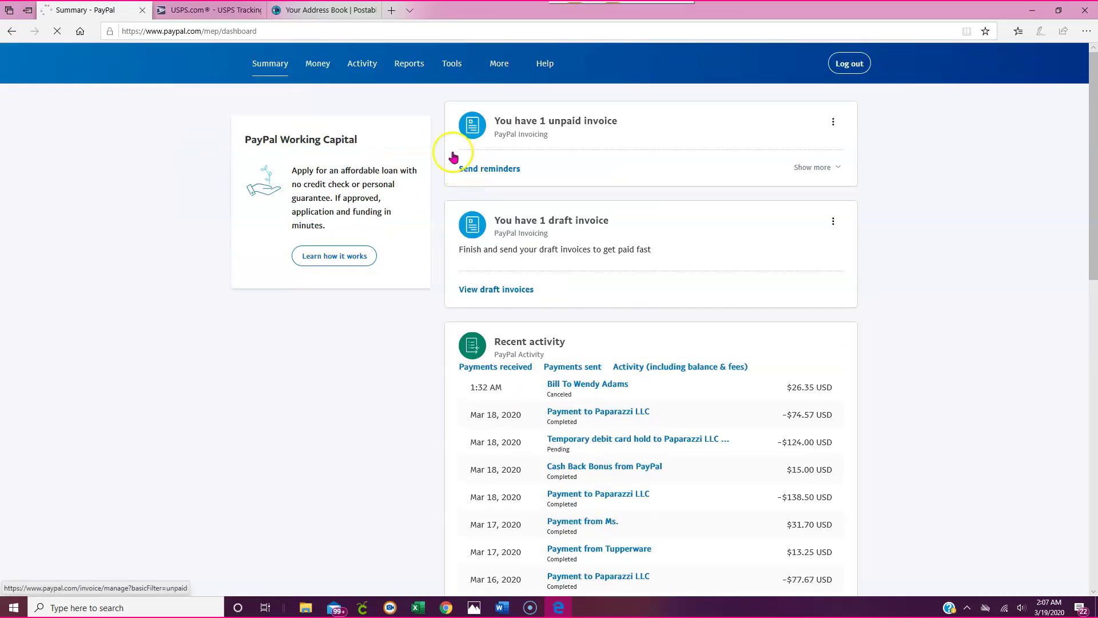
{"action": "mouse_move", "coordinate": [464, 73]}
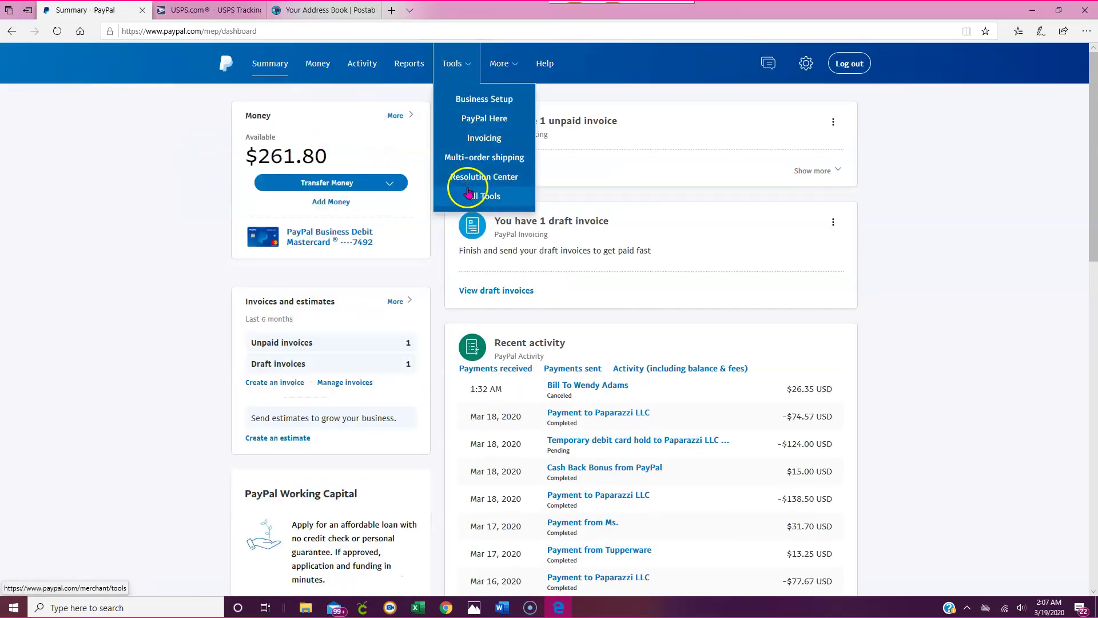
{"action": "left_click", "coordinate": [478, 162]}
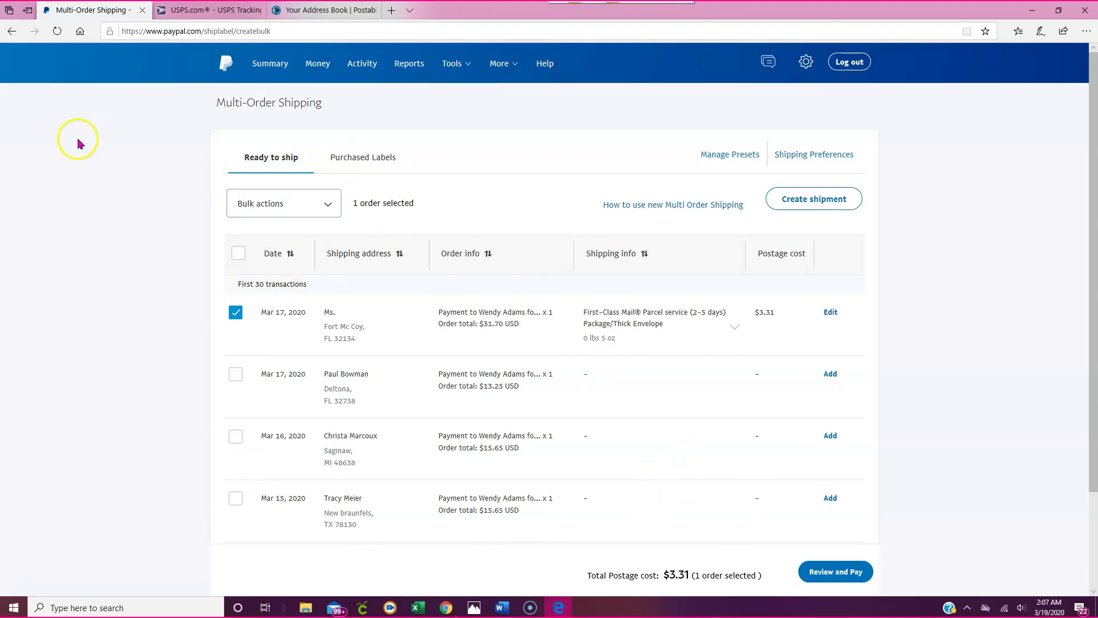
Start a new shipment with the recipient's name in Customer name, then switch to the invoice window.
{"action": "left_click", "coordinate": [812, 204]}
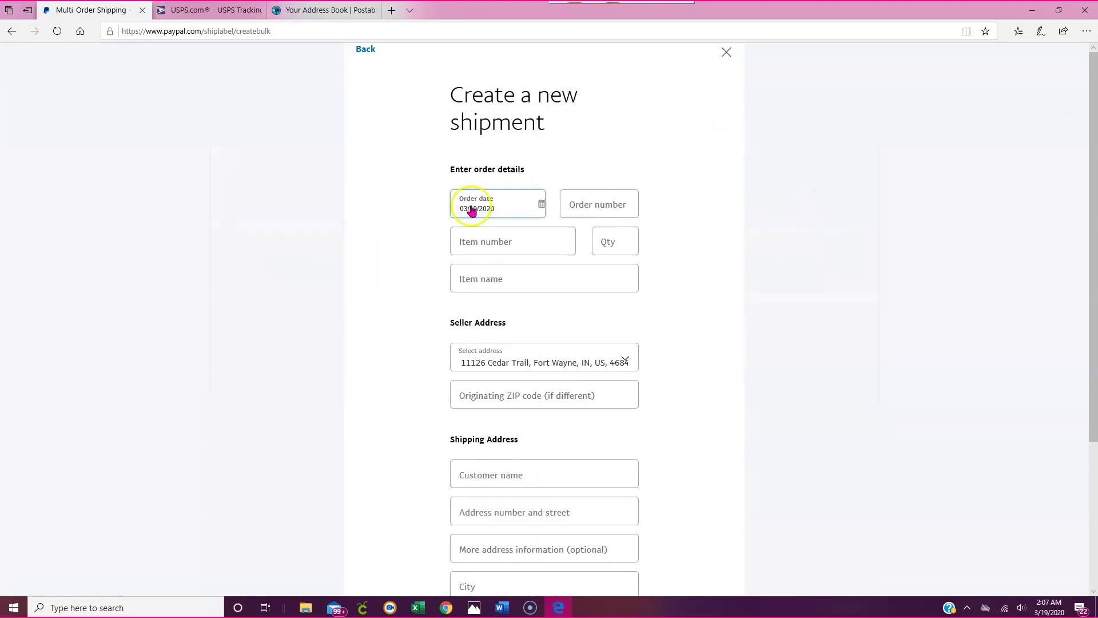
{"action": "left_click", "coordinate": [521, 474]}
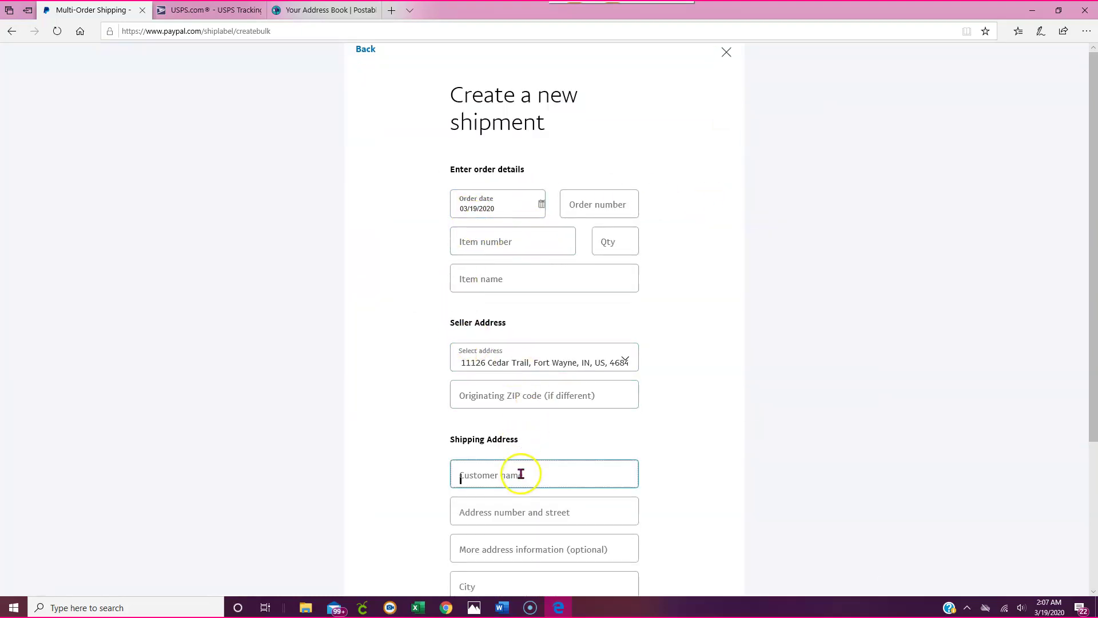
{"action": "scroll", "coordinate": [538, 440], "scroll_direction": "down", "scroll_amount": 1}
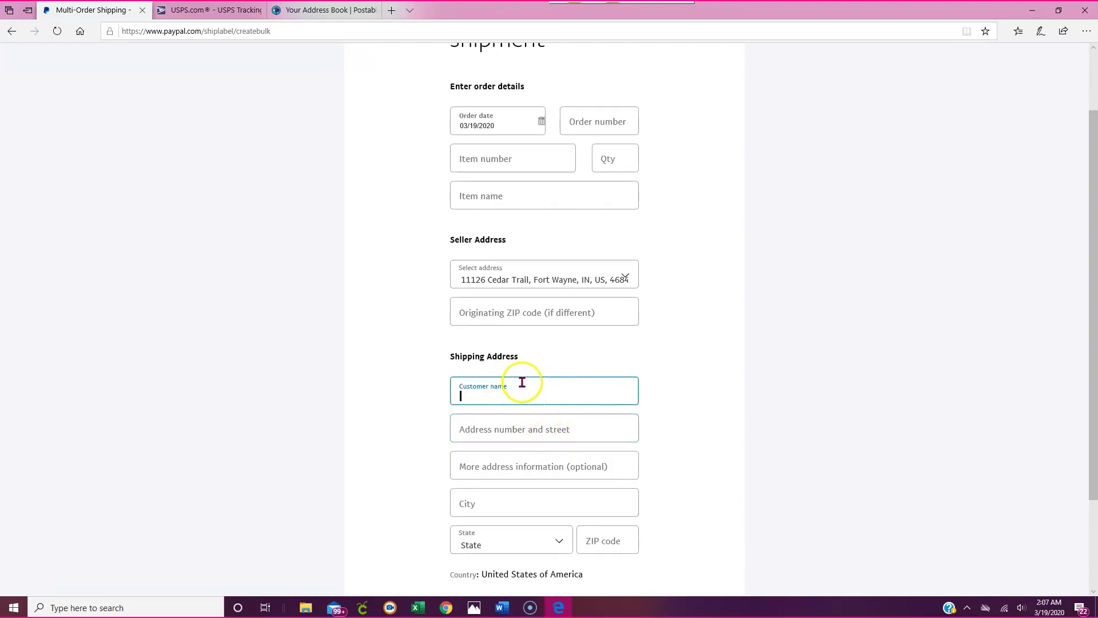
{"action": "left_click", "coordinate": [483, 391]}
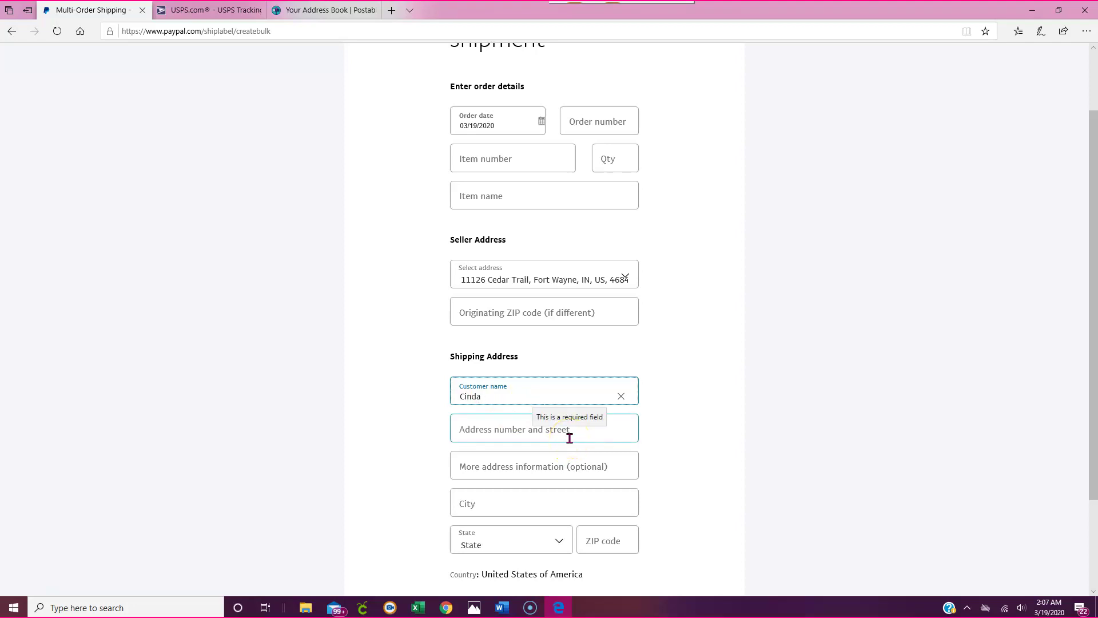
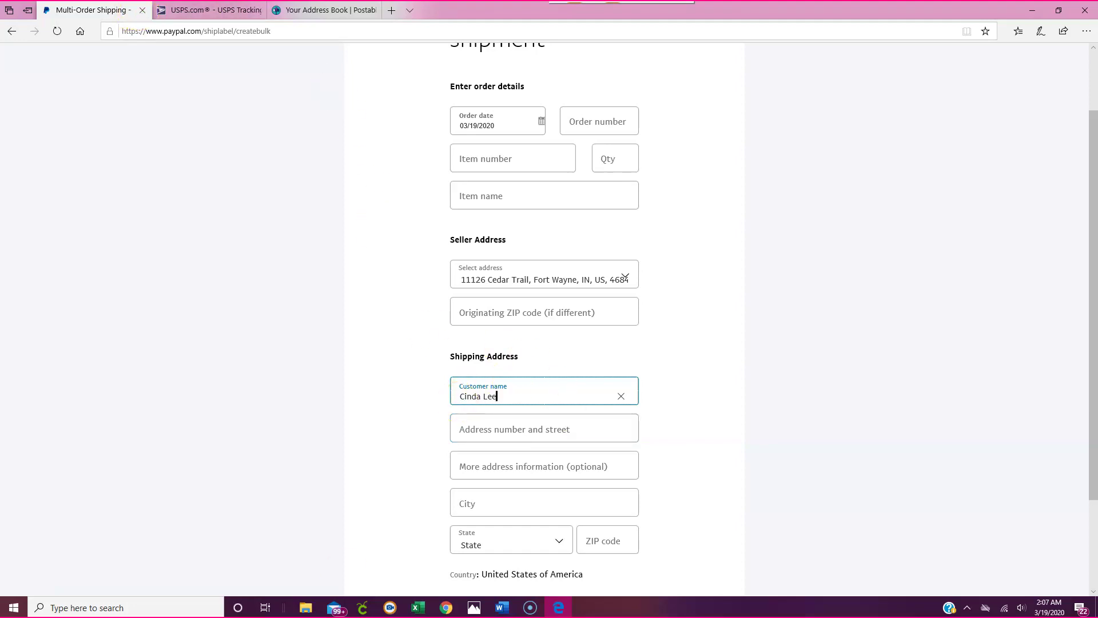
{"action": "left_click", "coordinate": [446, 608]}
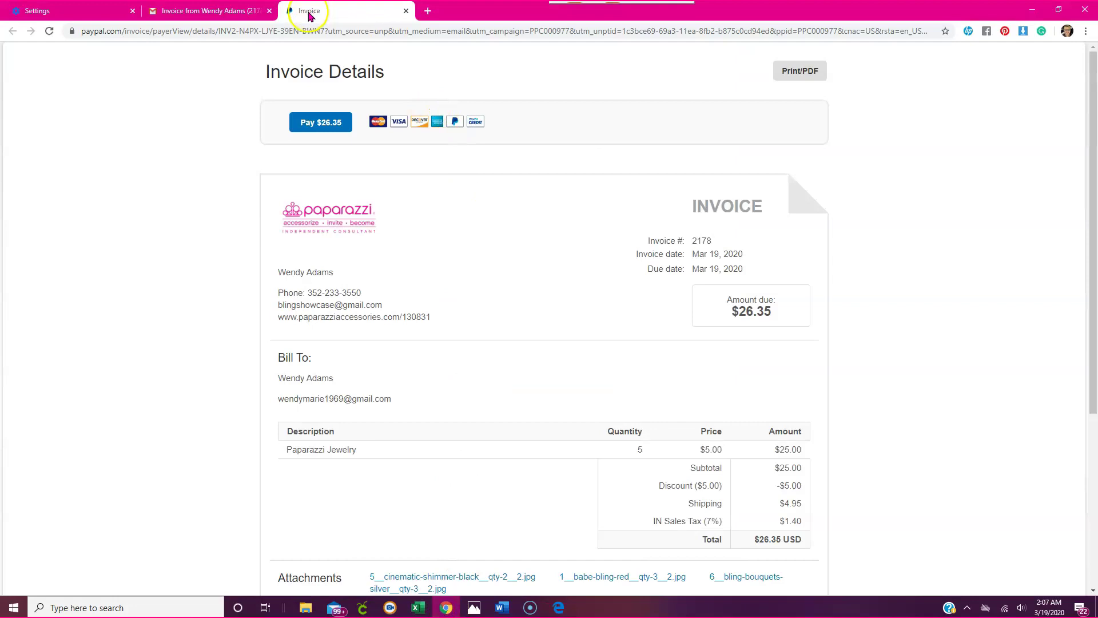
Search 'paypal', open PayPal's home page and sign in with the business account e-mail and password.
{"action": "left_click", "coordinate": [277, 34]}
{"action": "type", "text": "pay"}
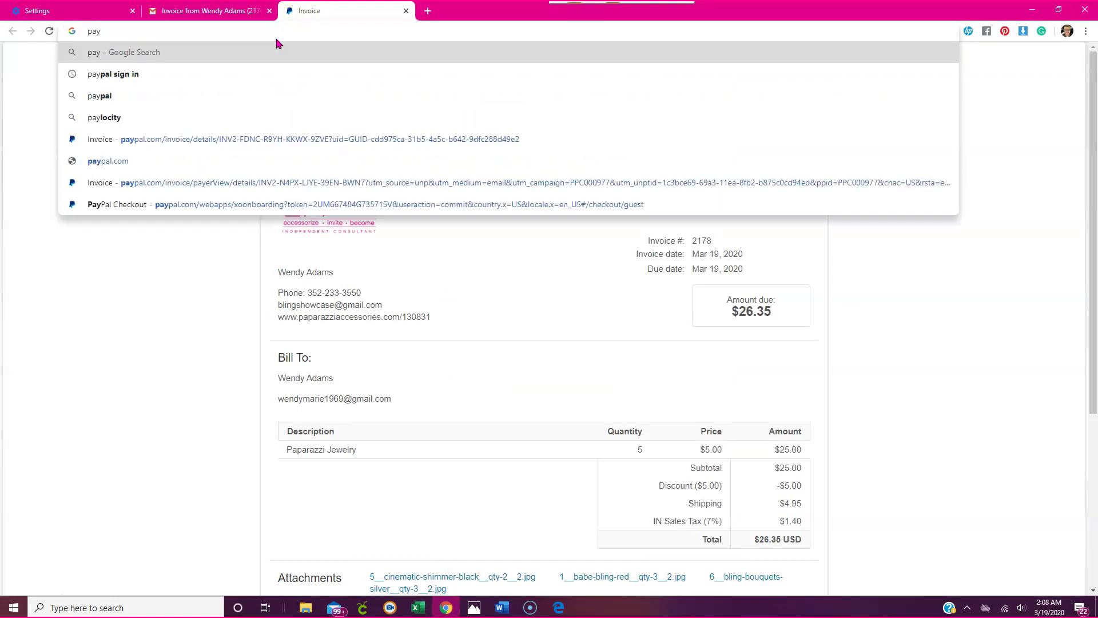
{"action": "type", "text": "pal"}
{"action": "key", "text": "Return"}
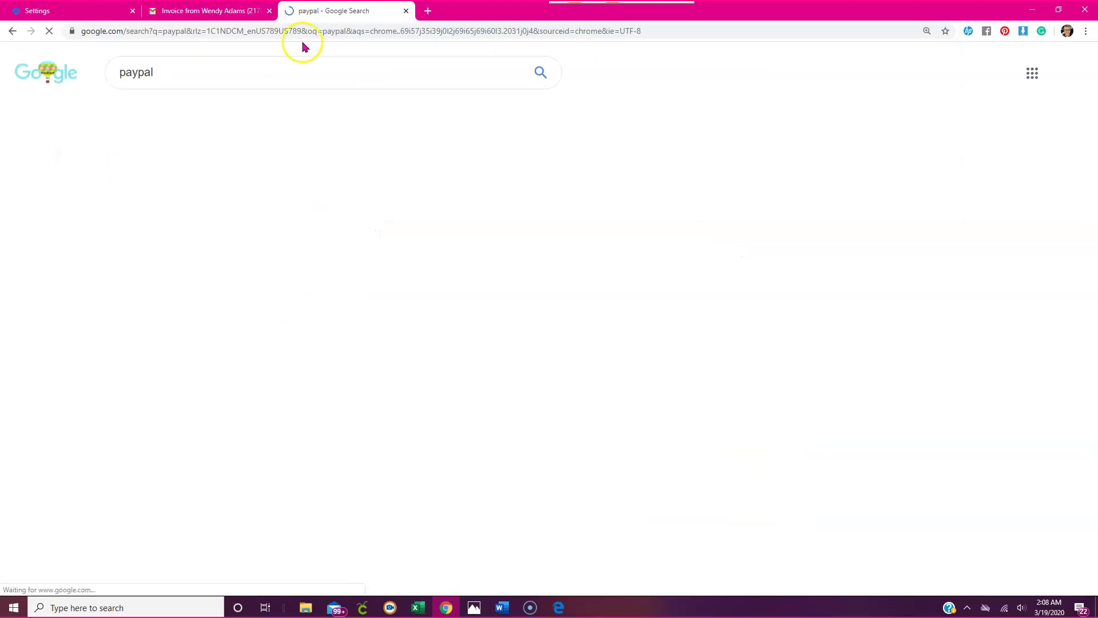
{"action": "left_click", "coordinate": [237, 194]}
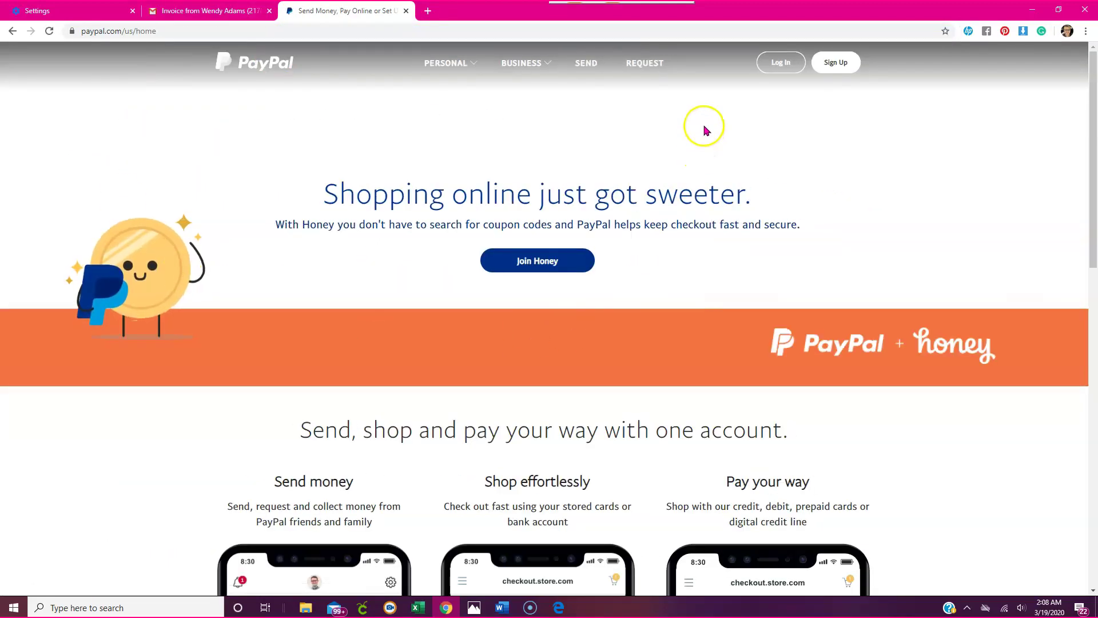
{"action": "left_click", "coordinate": [781, 62]}
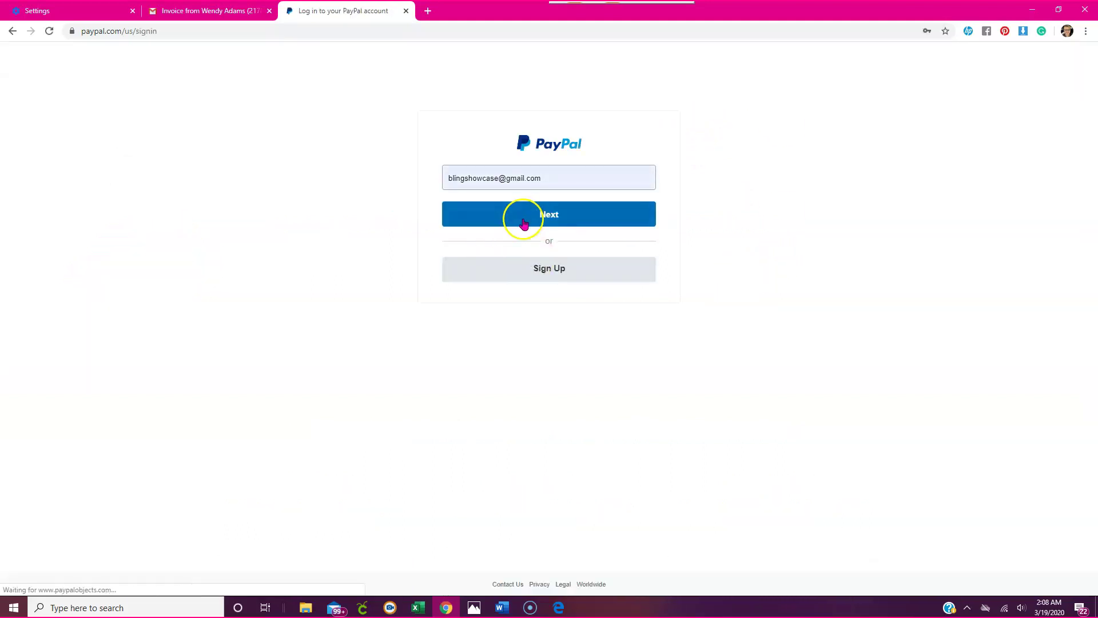
{"action": "left_click", "coordinate": [527, 217]}
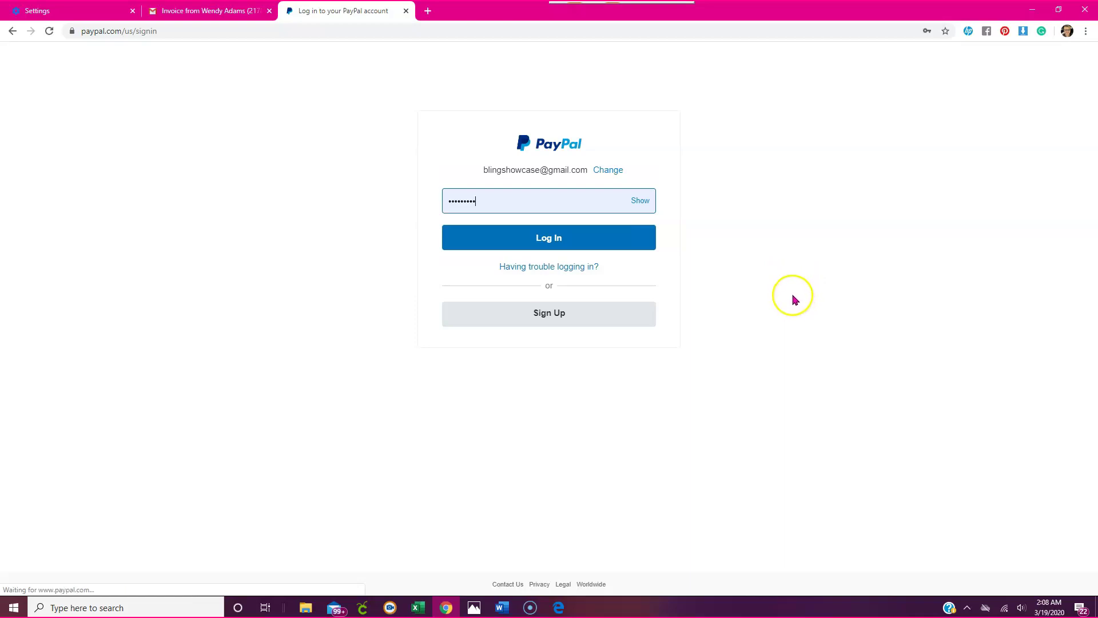
{"action": "left_click", "coordinate": [572, 239]}
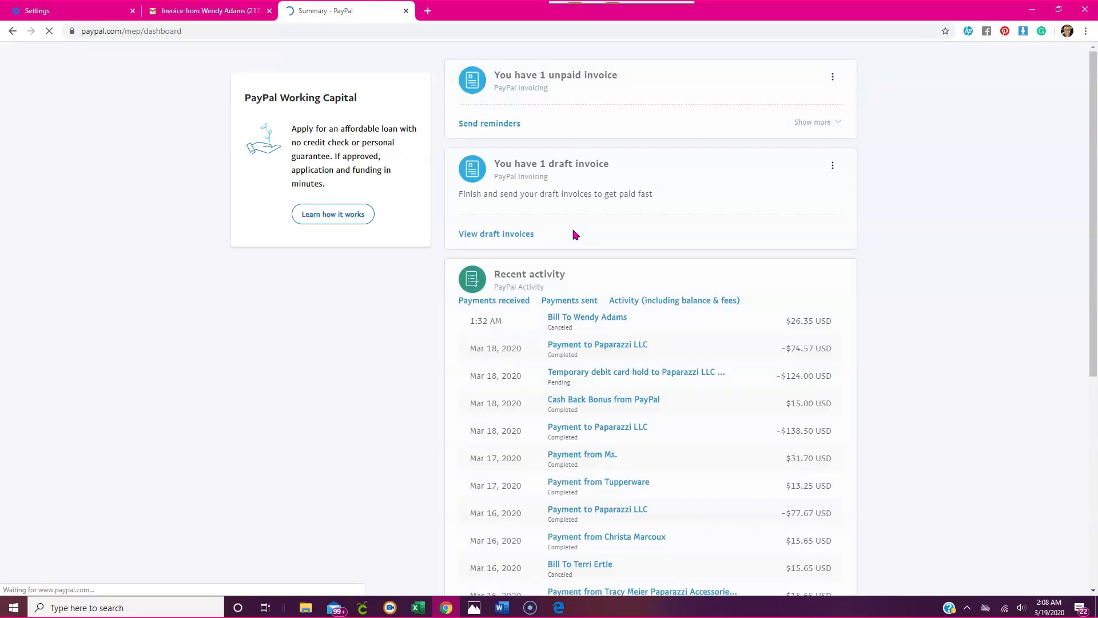
Go to Tools > Multi-order shipping, begin a new shipment and bring up saved customer addresses.
{"action": "left_click", "coordinate": [463, 65]}
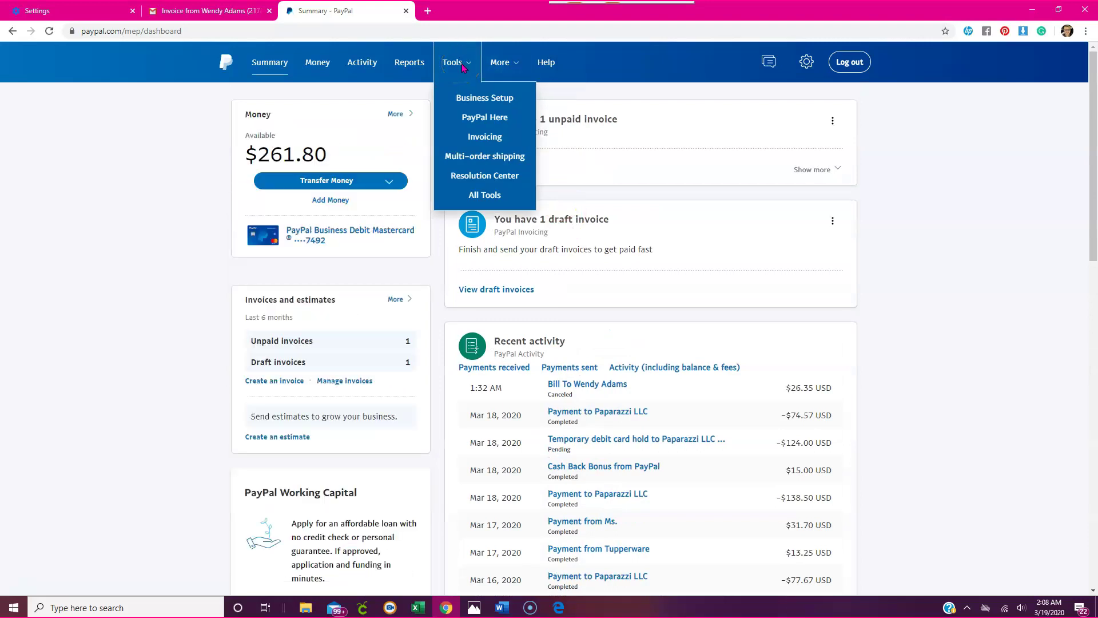
{"action": "left_click", "coordinate": [510, 65]}
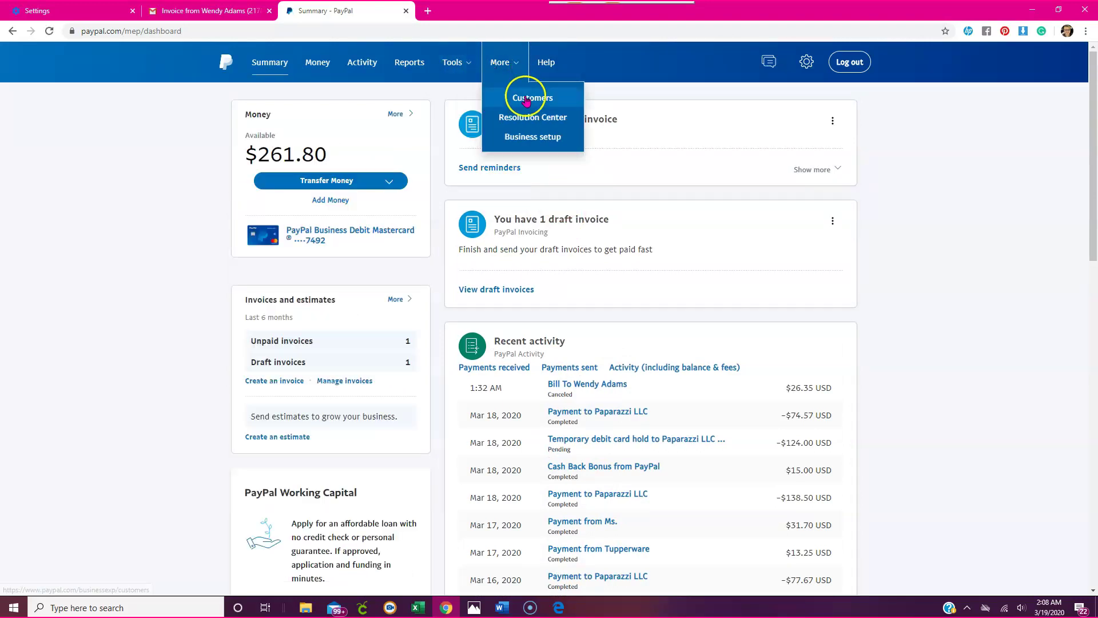
{"action": "left_click", "coordinate": [462, 62]}
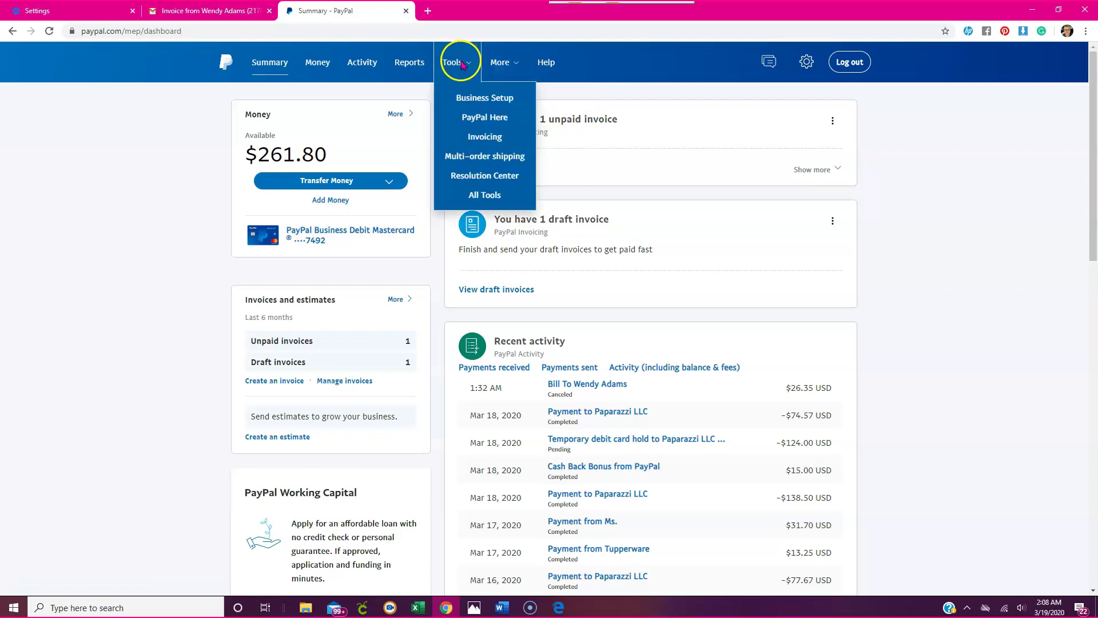
{"action": "left_click", "coordinate": [482, 163]}
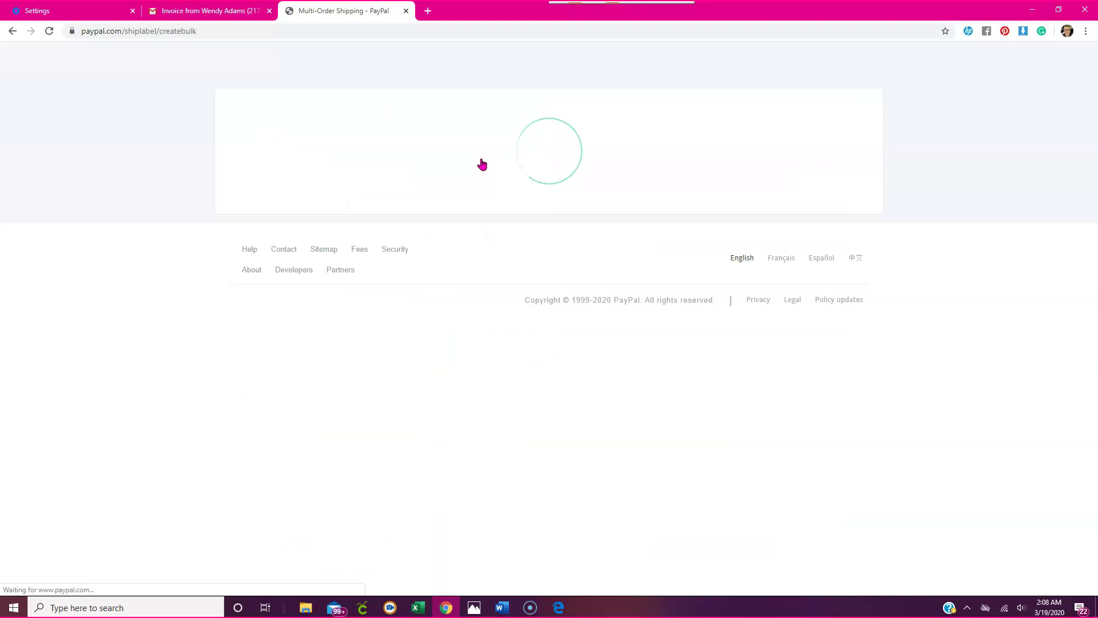
{"action": "left_click", "coordinate": [807, 202]}
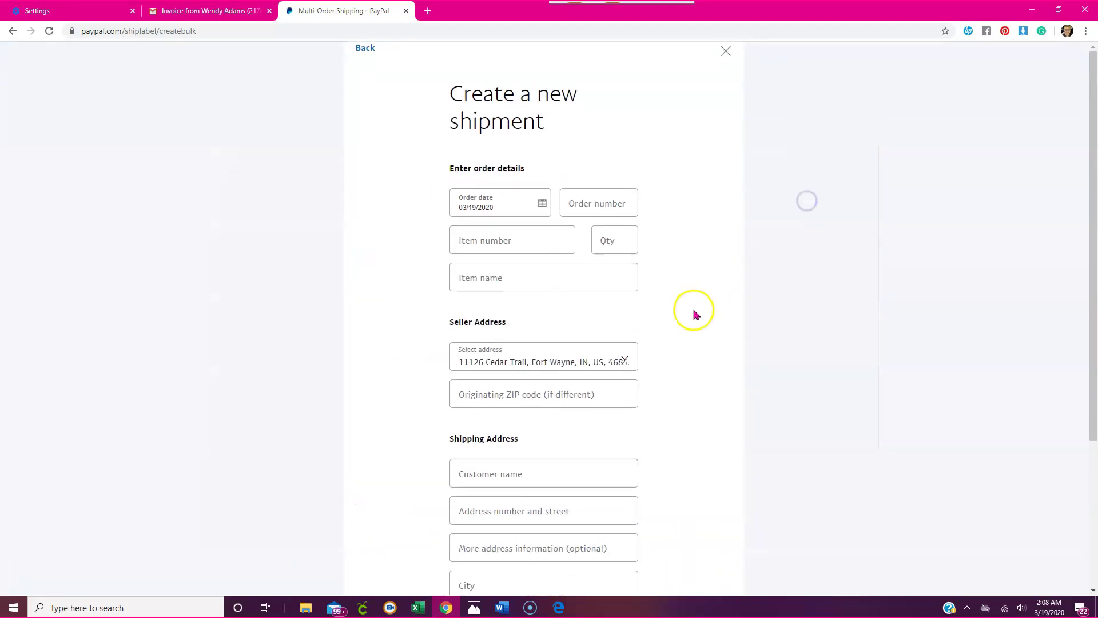
{"action": "left_click", "coordinate": [505, 470]}
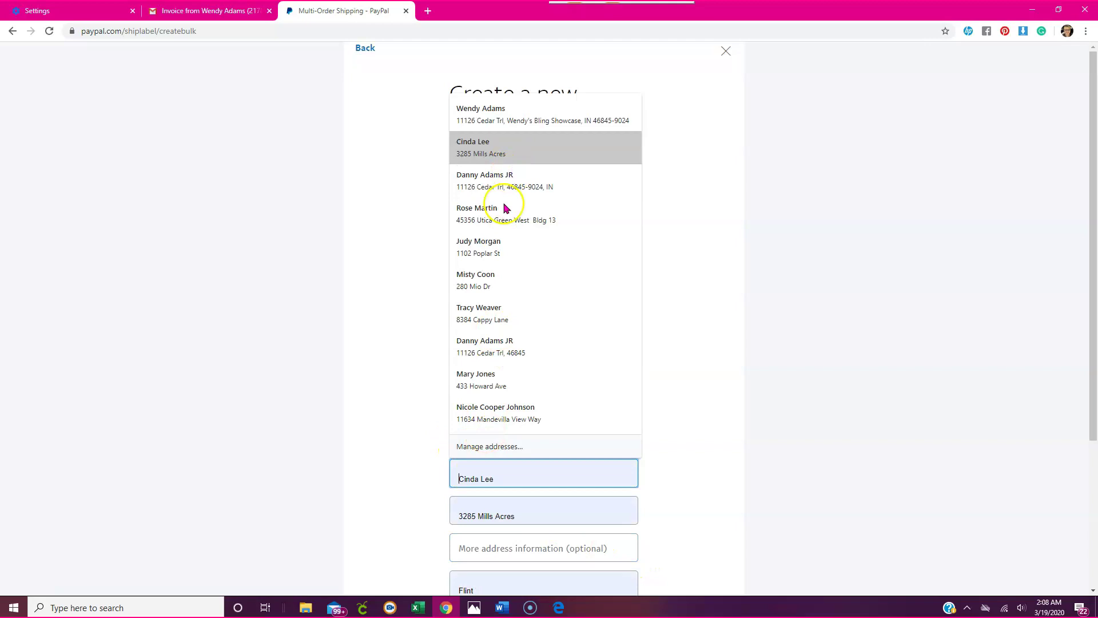
Open Chrome's Manage addresses, toggle Save and fill addresses off and back on, and start a new address.
{"action": "left_click", "coordinate": [479, 451]}
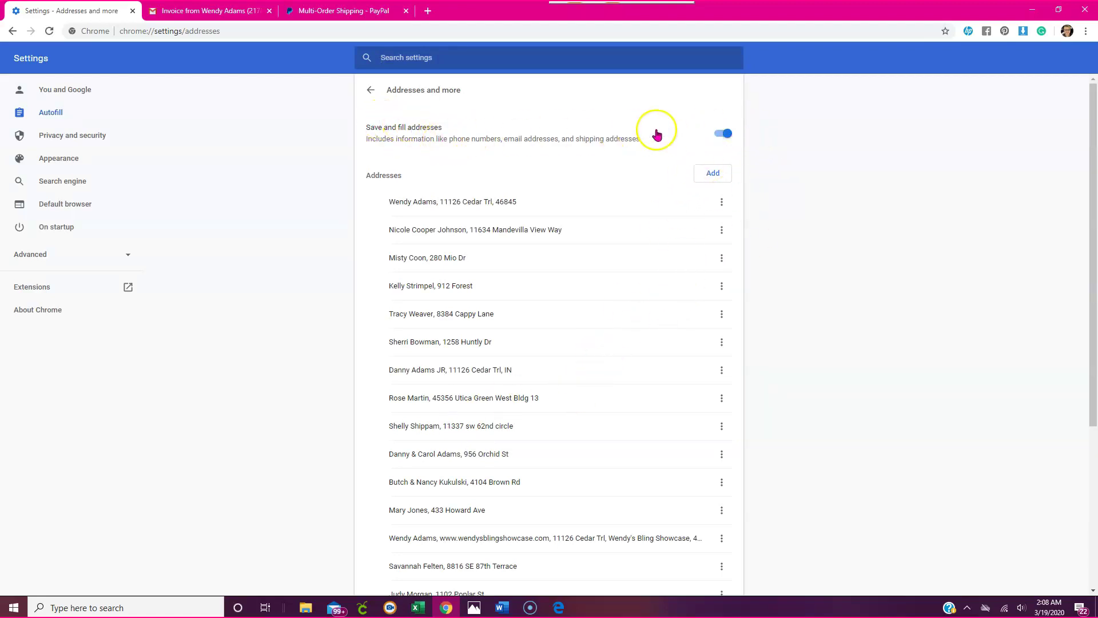
{"action": "left_click", "coordinate": [727, 135]}
{"action": "left_click", "coordinate": [717, 136]}
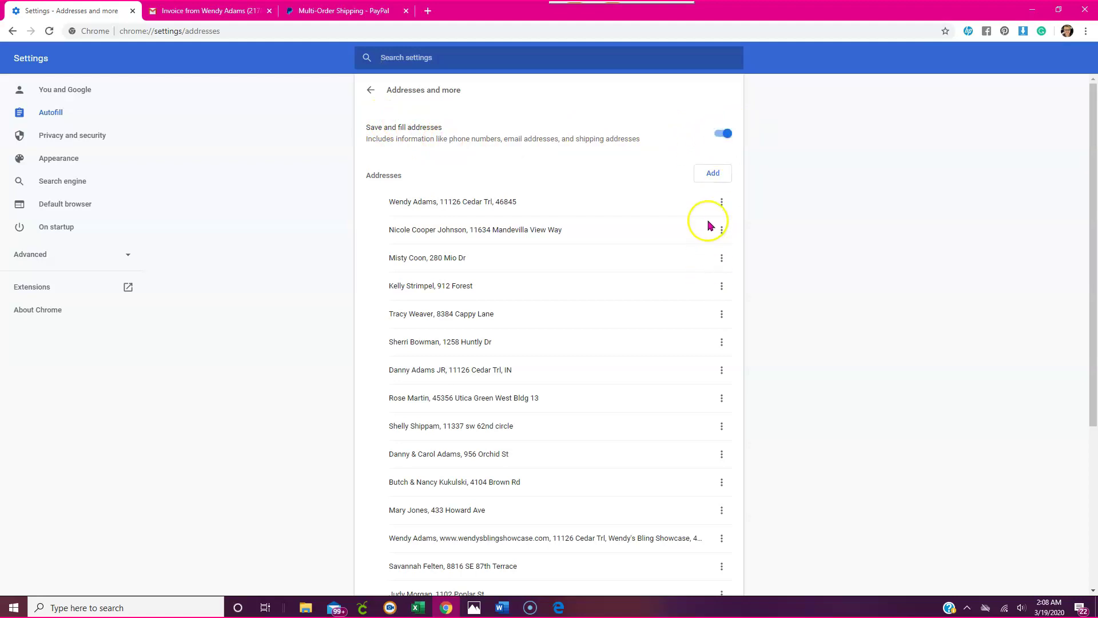
{"action": "left_click", "coordinate": [718, 173]}
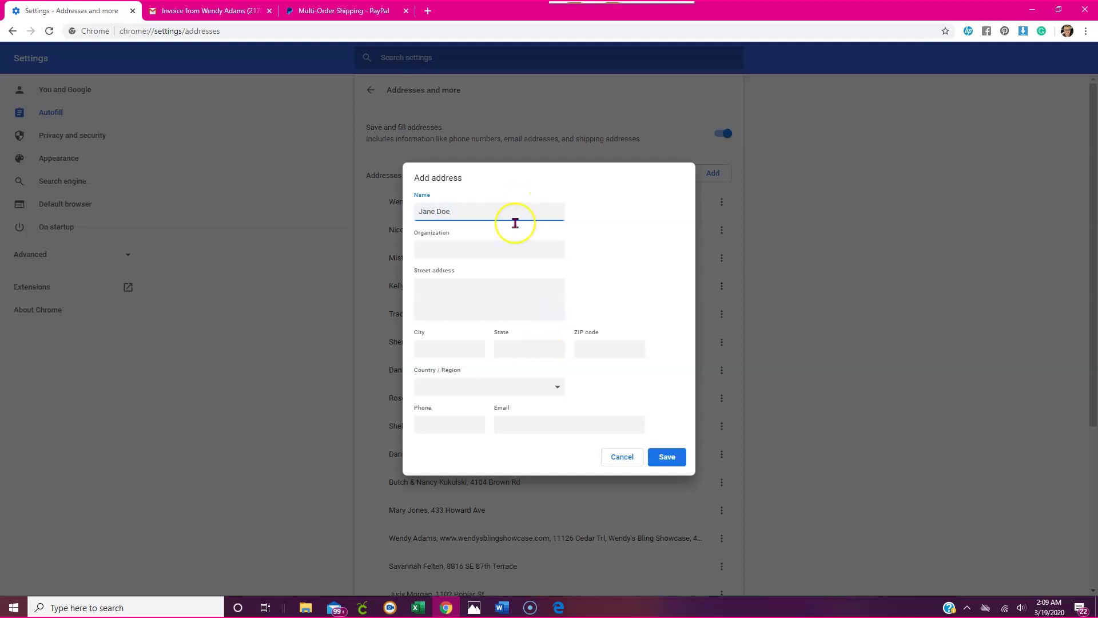
Fill in street, city, state and ZIP, set Country / Region to United States, and save the address.
{"action": "left_click", "coordinate": [488, 299]}
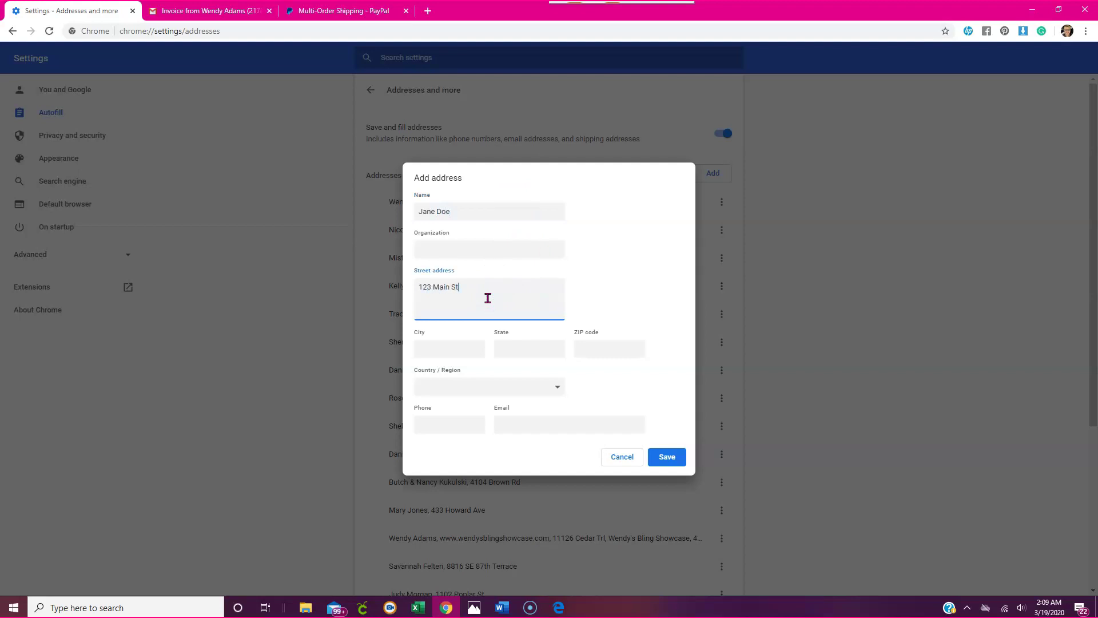
{"action": "left_click", "coordinate": [462, 349]}
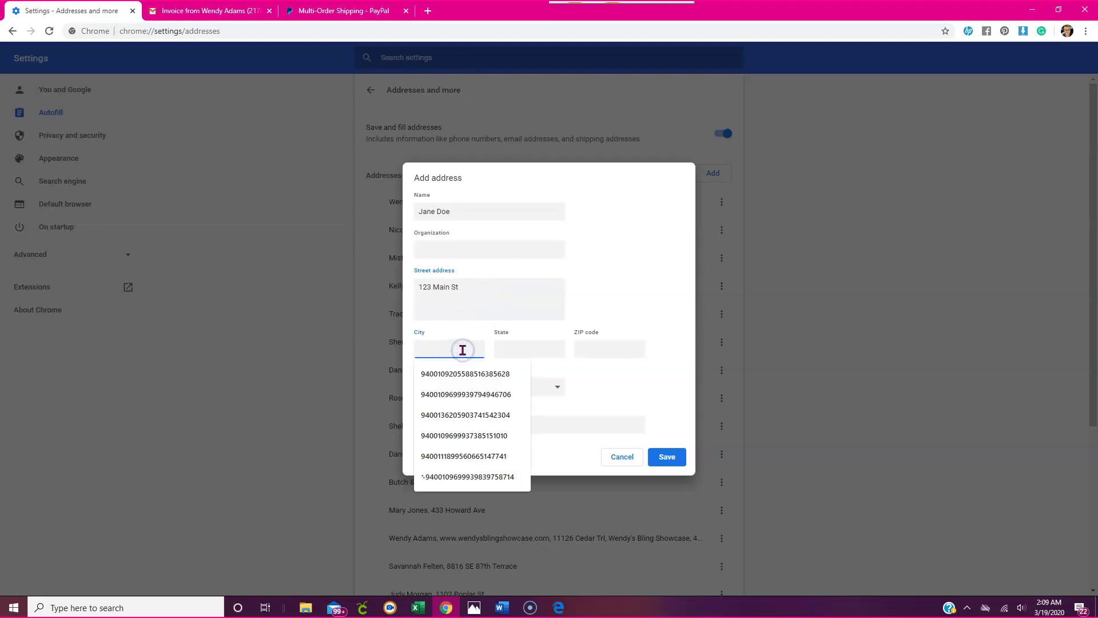
{"action": "type", "text": "Vassar"}
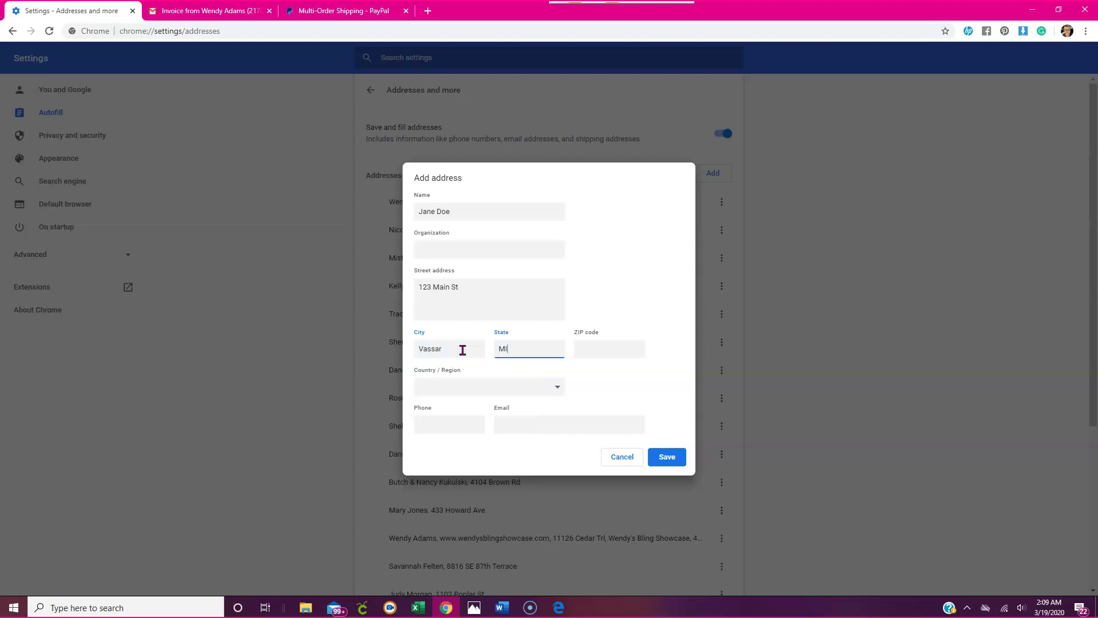
{"action": "left_click", "coordinate": [505, 385]}
{"action": "left_click", "coordinate": [527, 387]}
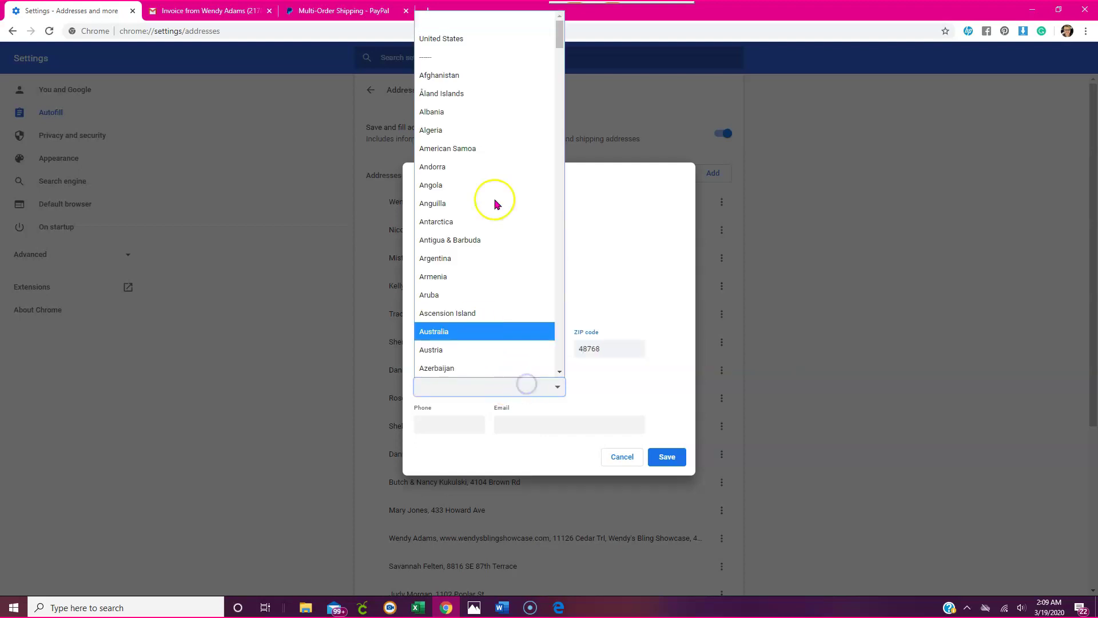
{"action": "left_click", "coordinate": [480, 33]}
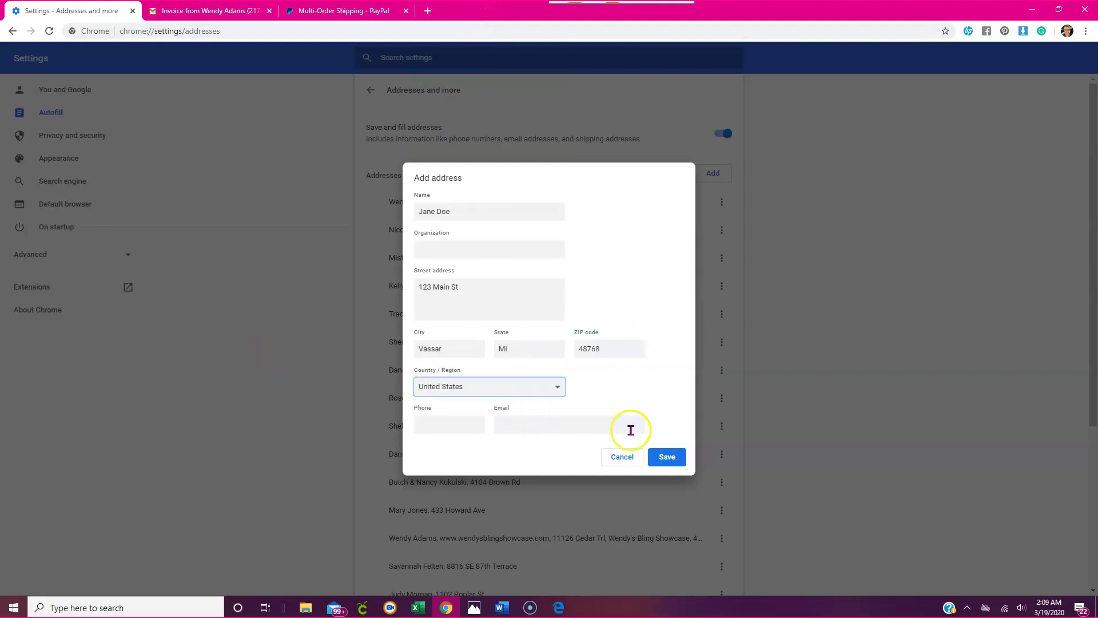
{"action": "left_click", "coordinate": [455, 423]}
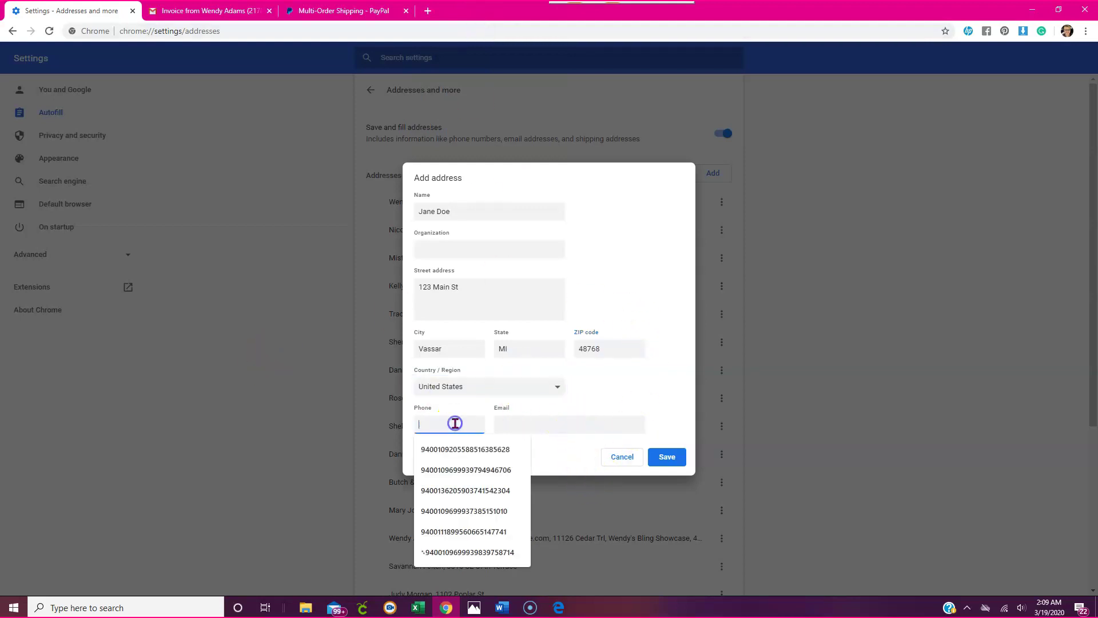
{"action": "left_click", "coordinate": [588, 400]}
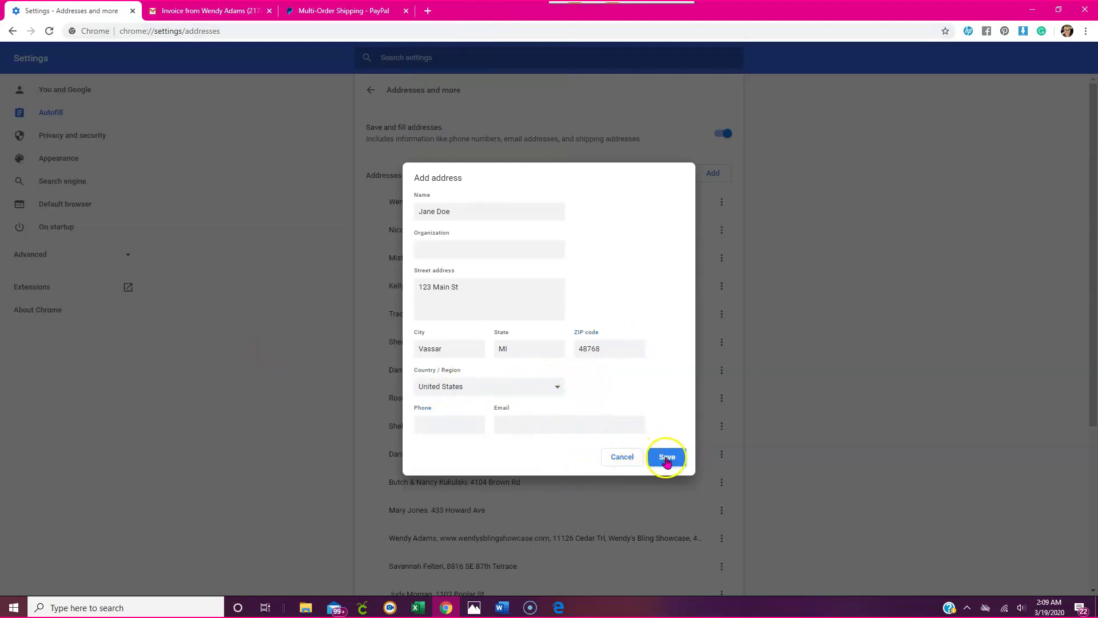
{"action": "left_click", "coordinate": [661, 456]}
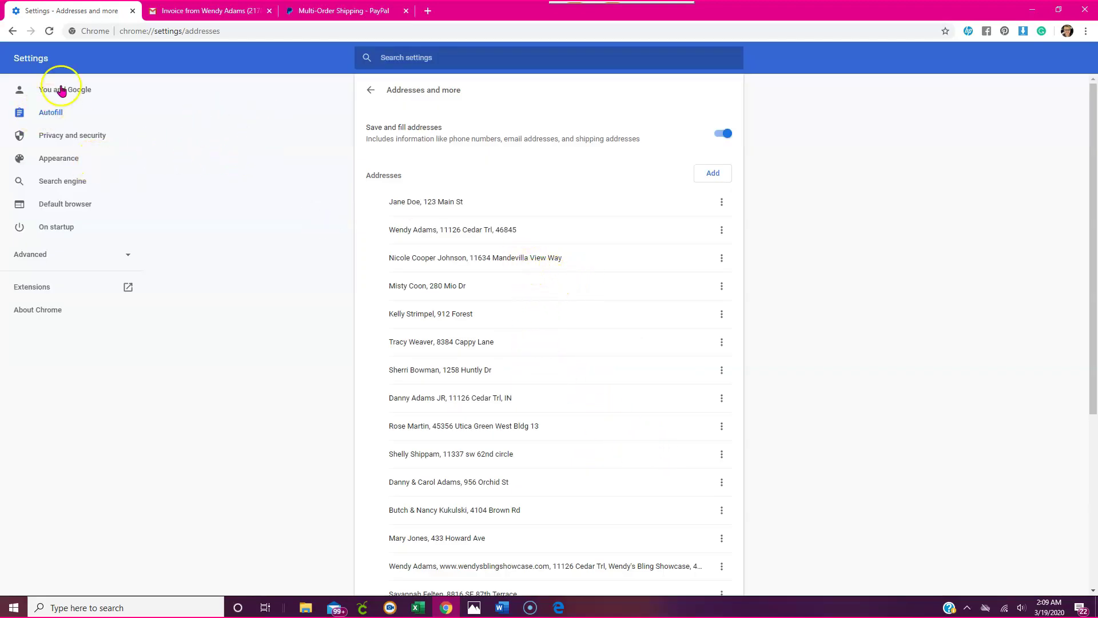
Return from Chrome settings to the new shipment form and type a first name in Customer name.
{"action": "left_click", "coordinate": [11, 33]}
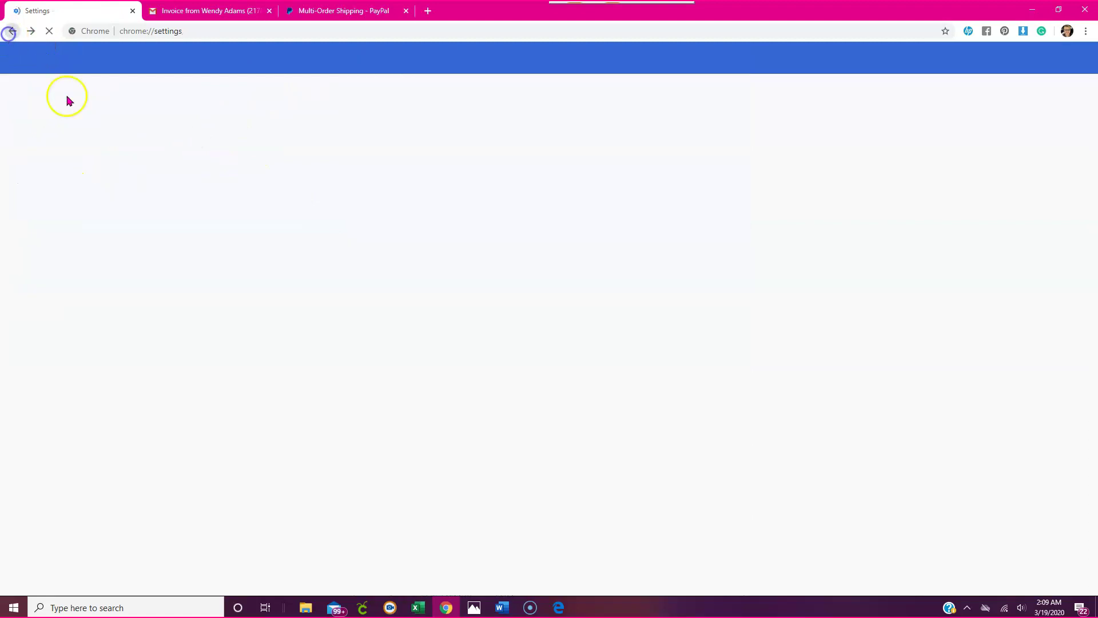
{"action": "left_click", "coordinate": [12, 31]}
{"action": "left_click", "coordinate": [332, 11]}
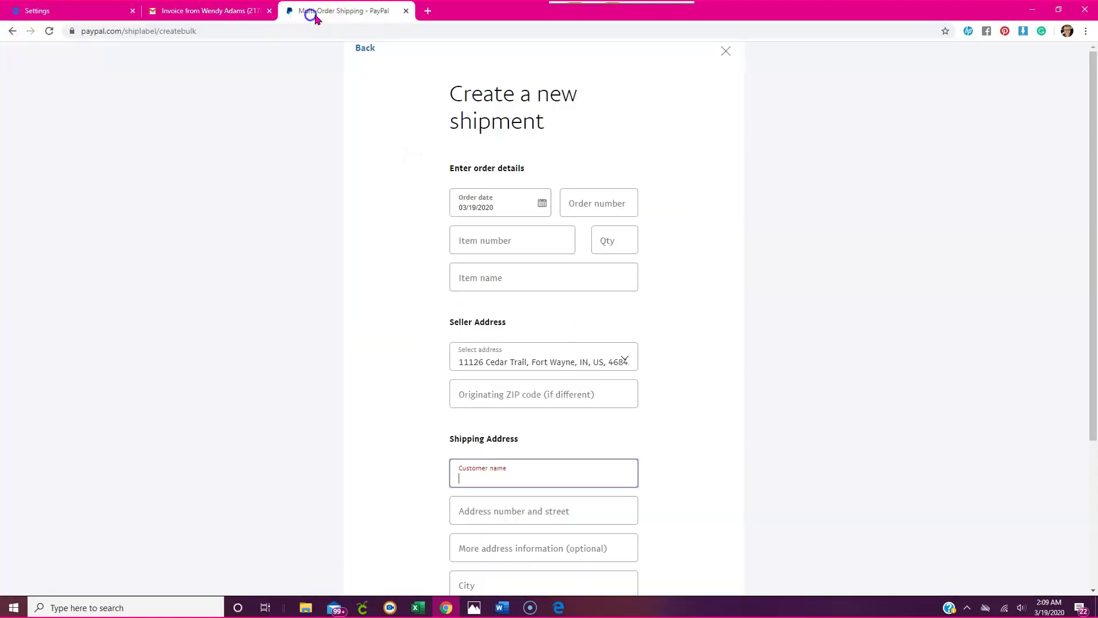
{"action": "left_click", "coordinate": [486, 478]}
{"action": "type", "text": "Ja"}
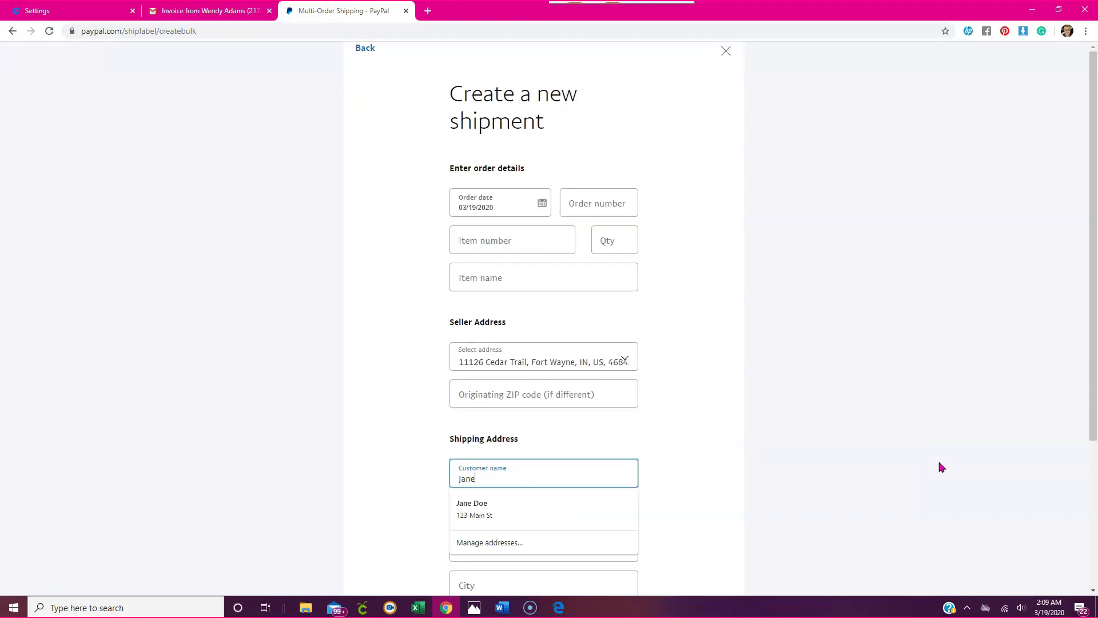
{"action": "type", "text": "ne"}
{"action": "left_click", "coordinate": [779, 479]}
Replace the typed customer name with another, then empty the Customer name field.
{"action": "double_click", "coordinate": [467, 479]}
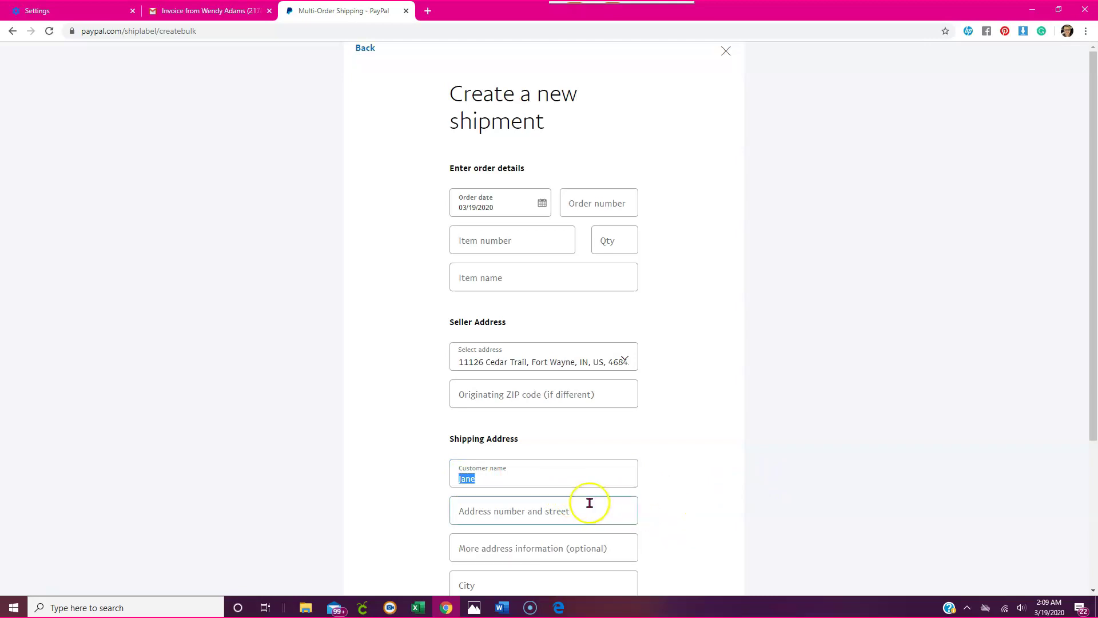
{"action": "left_click", "coordinate": [492, 478]}
{"action": "key", "text": "BackSpace"}
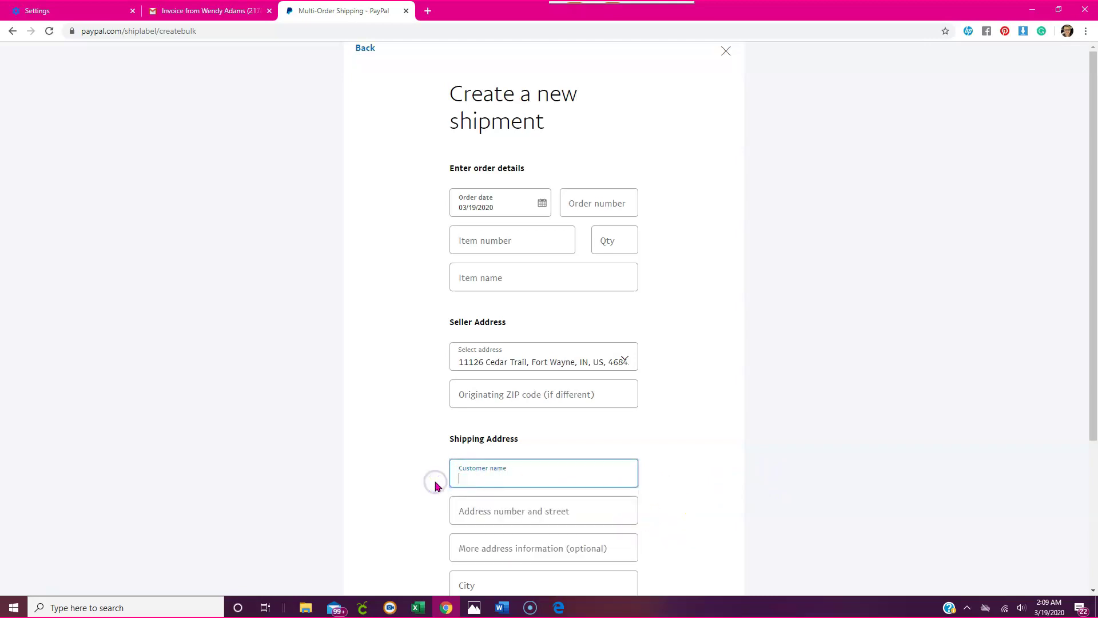
{"action": "type", "text": "Jennifer"}
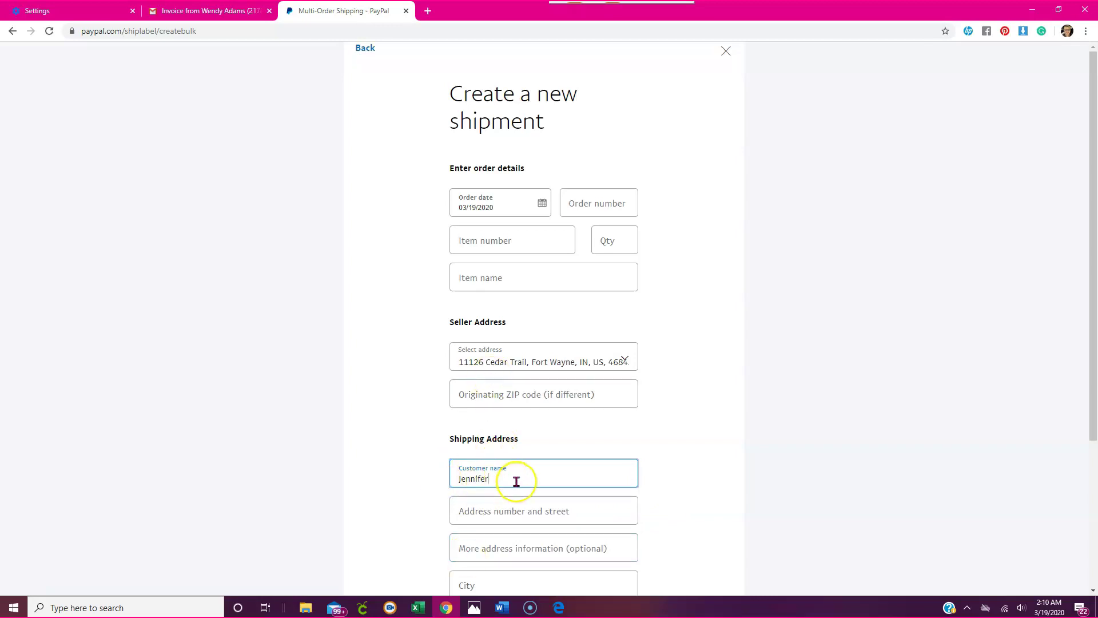
{"action": "scroll", "coordinate": [520, 495], "scroll_direction": "down", "scroll_amount": 3}
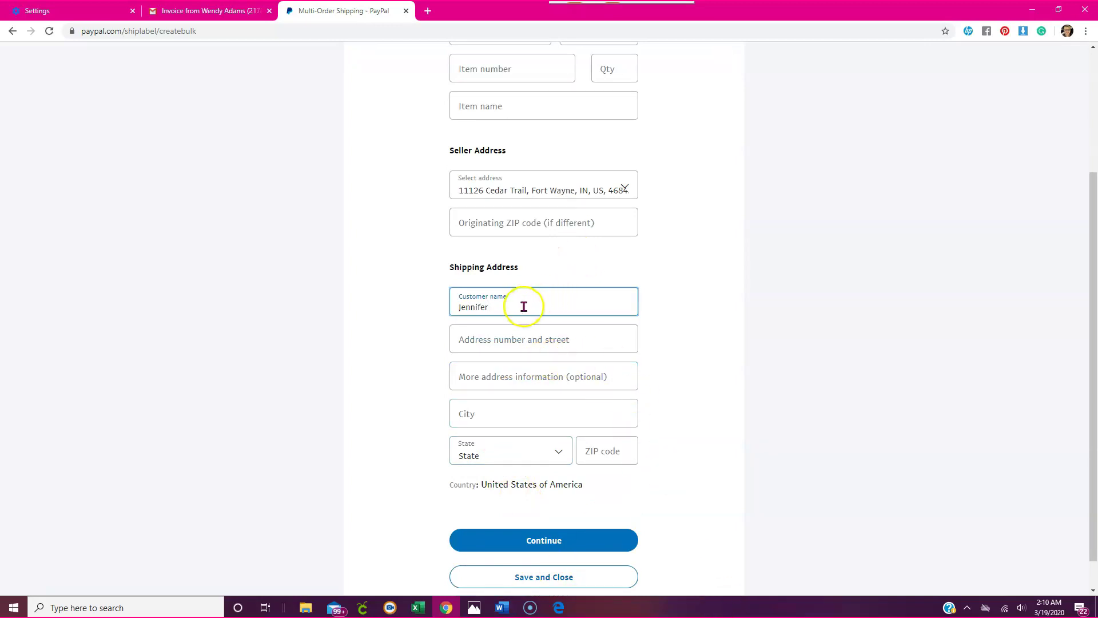
{"action": "key", "text": "BackSpace"}
{"action": "key", "text": "BackSpace"}
{"action": "key", "text": "BackSpace"}
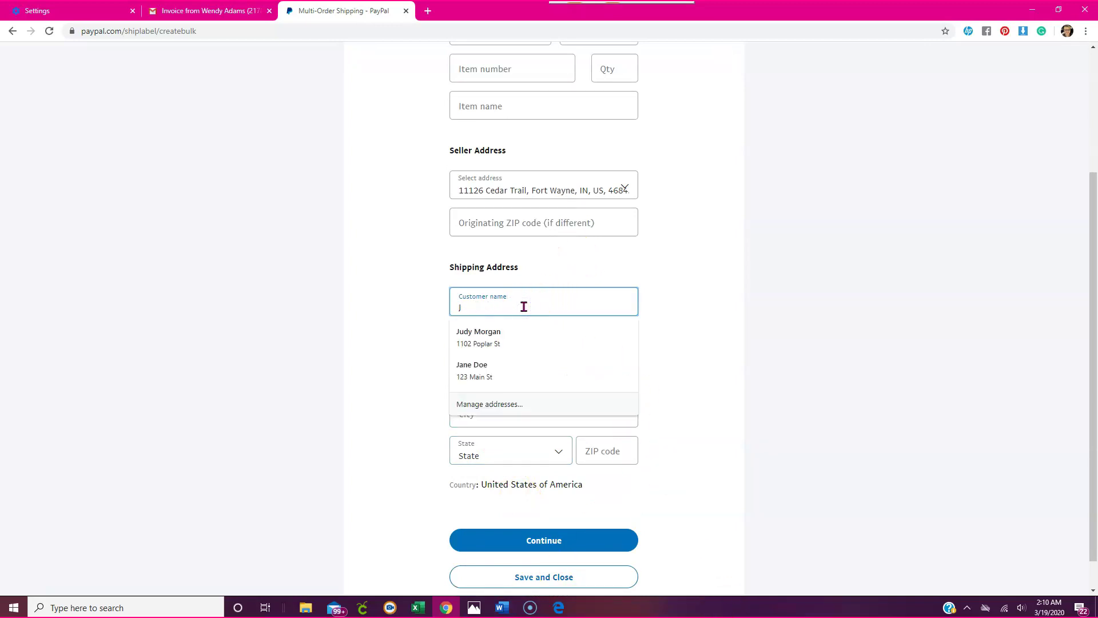
{"action": "left_click", "coordinate": [794, 354]}
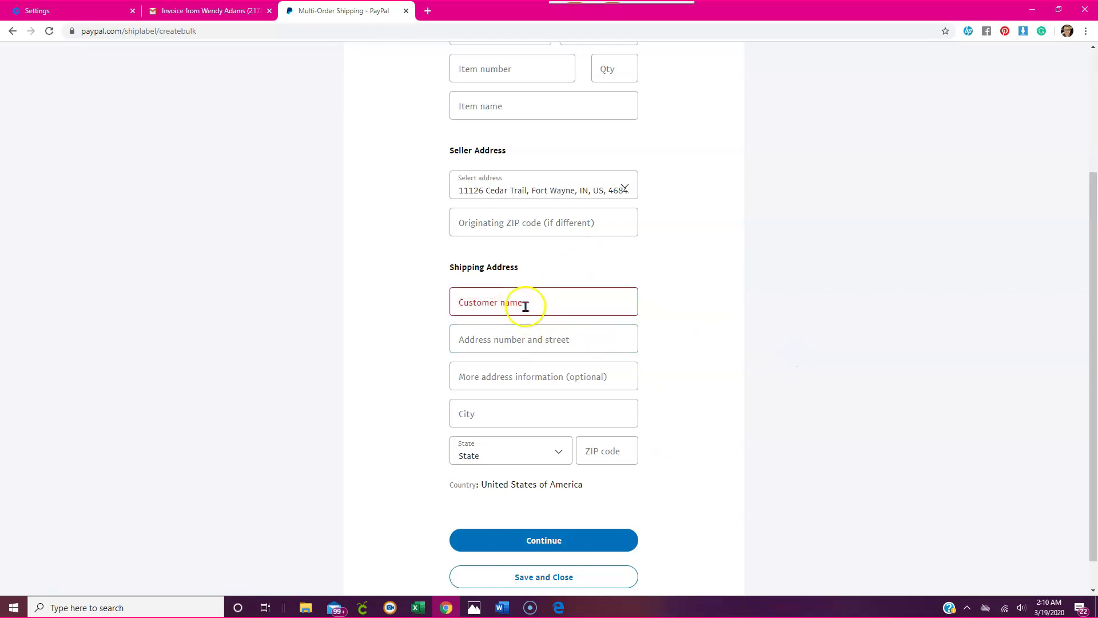
Autofill the shipping address from the saved Michigan contact with ZIP 48768 and continue to shipping info.
{"action": "left_click", "coordinate": [524, 307]}
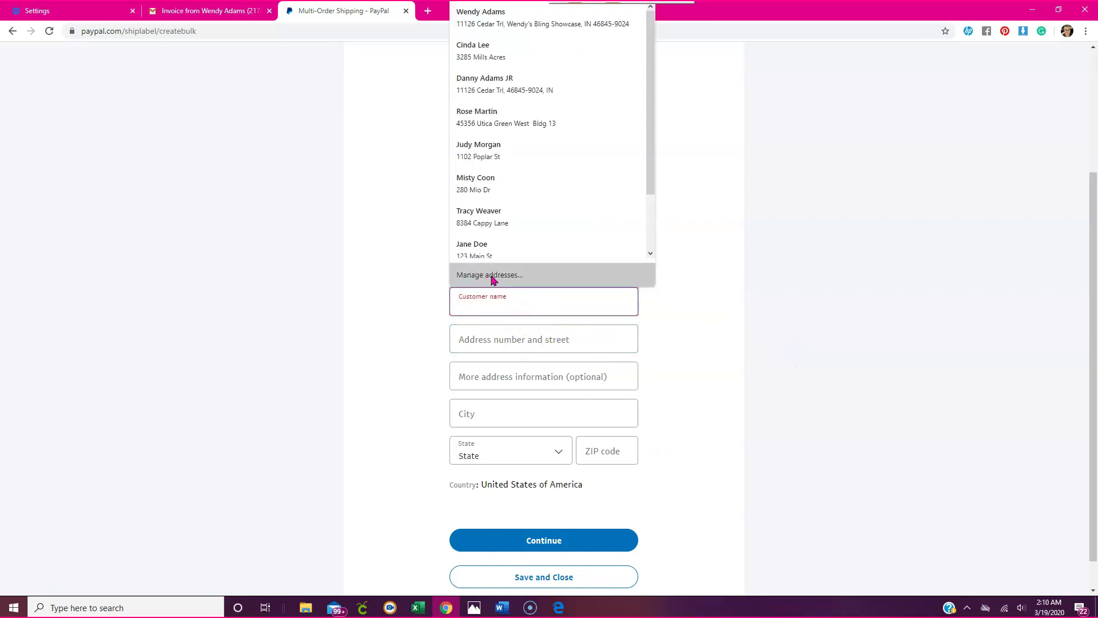
{"action": "left_click", "coordinate": [477, 244]}
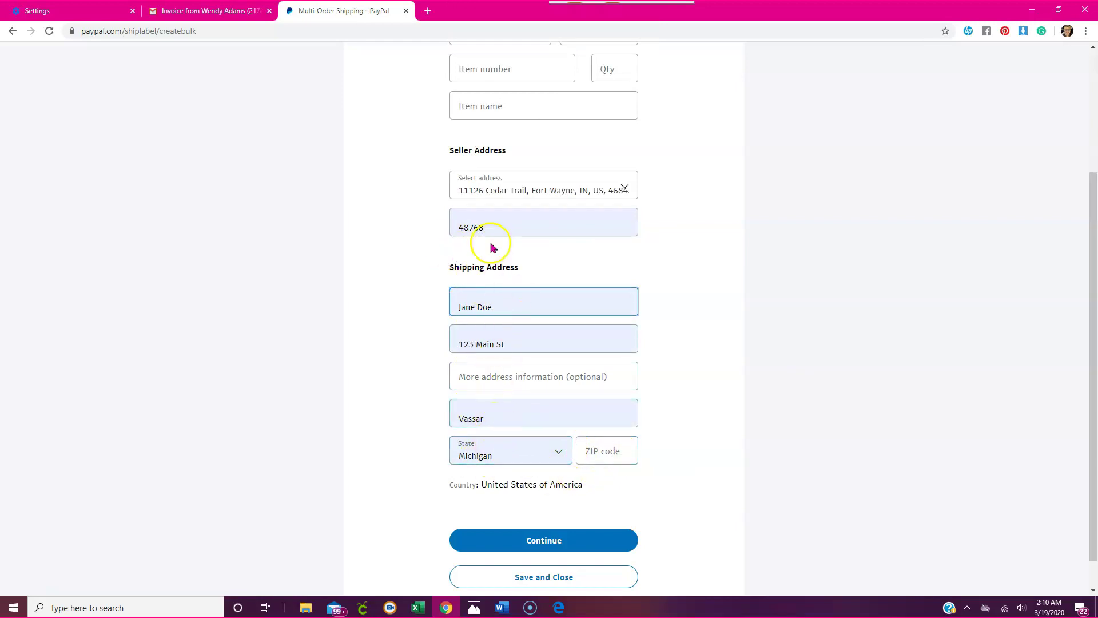
{"action": "left_click", "coordinate": [603, 451]}
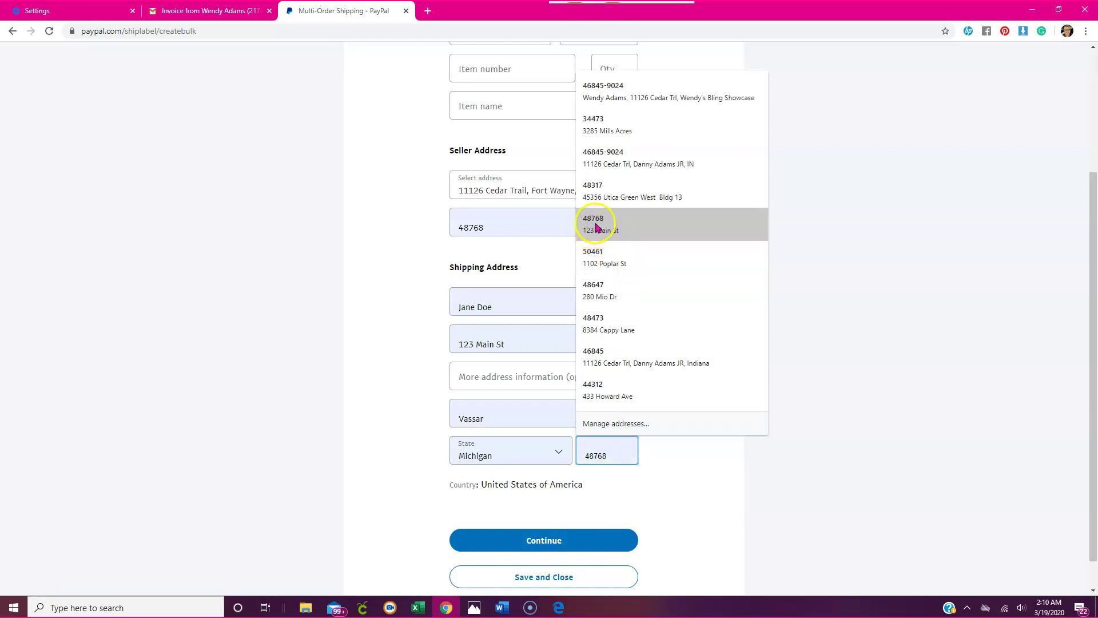
{"action": "left_click", "coordinate": [596, 227]}
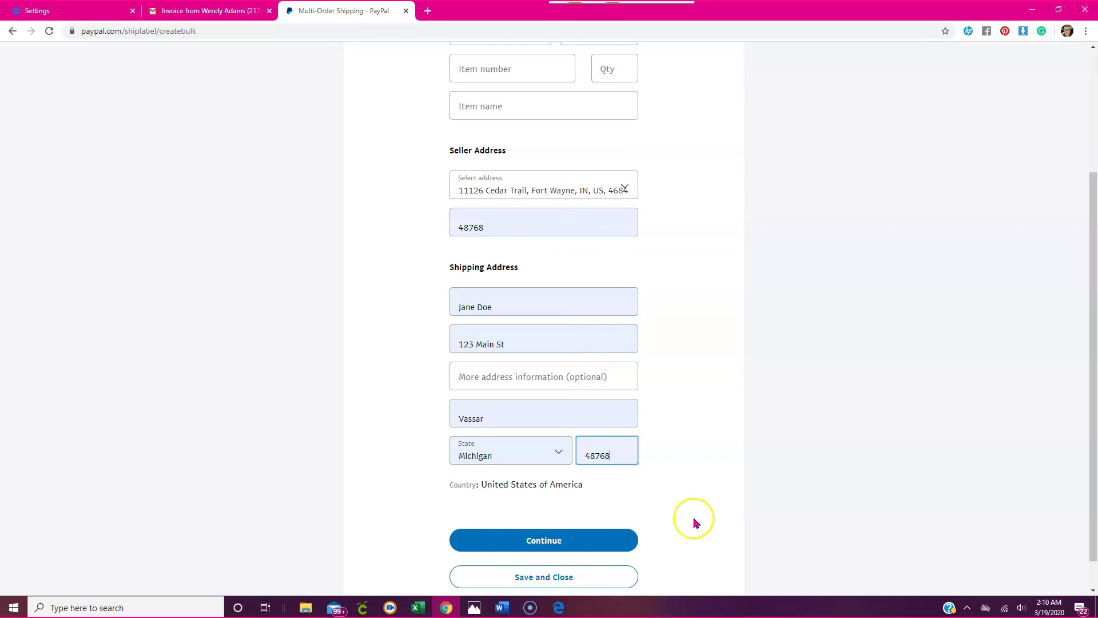
{"action": "scroll", "coordinate": [629, 486], "scroll_direction": "down", "scroll_amount": 1}
{"action": "left_click", "coordinate": [544, 505]}
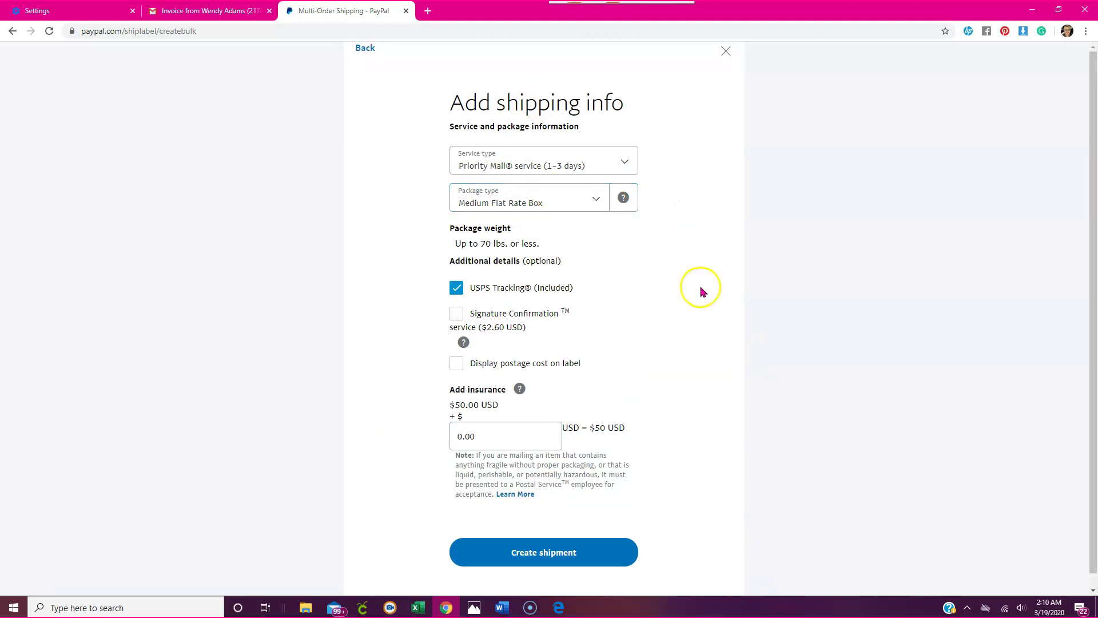
Create the shipment as First-Class Mail Parcel, Package/Thick Envelope, 5 oz, for $3.21.
{"action": "left_click", "coordinate": [594, 165]}
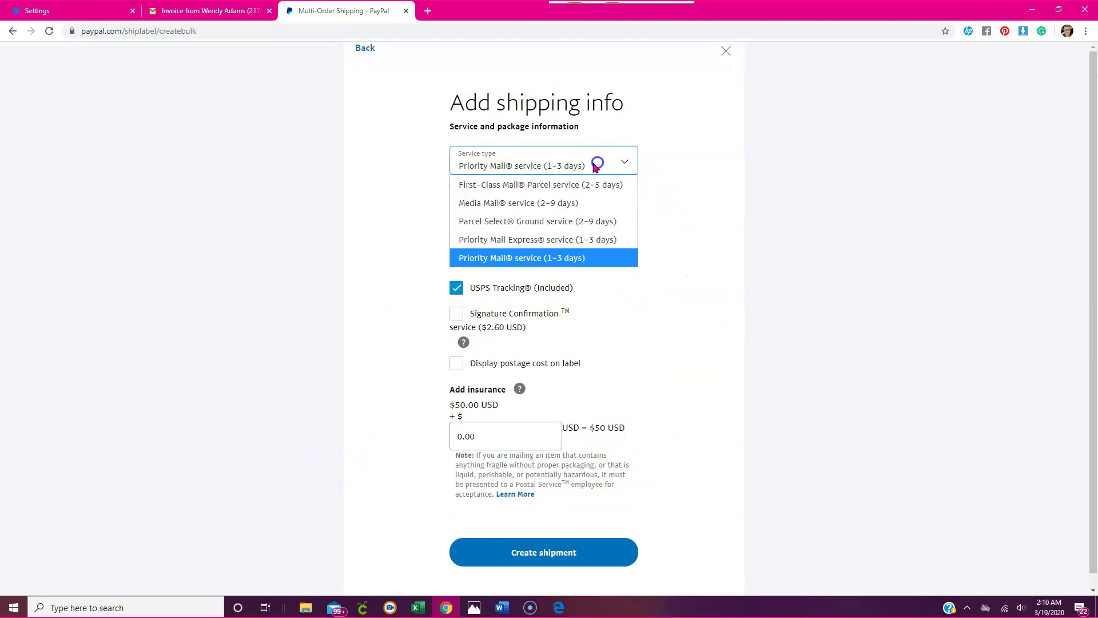
{"action": "left_click", "coordinate": [527, 193]}
{"action": "left_click", "coordinate": [541, 203]}
{"action": "left_click", "coordinate": [527, 239]}
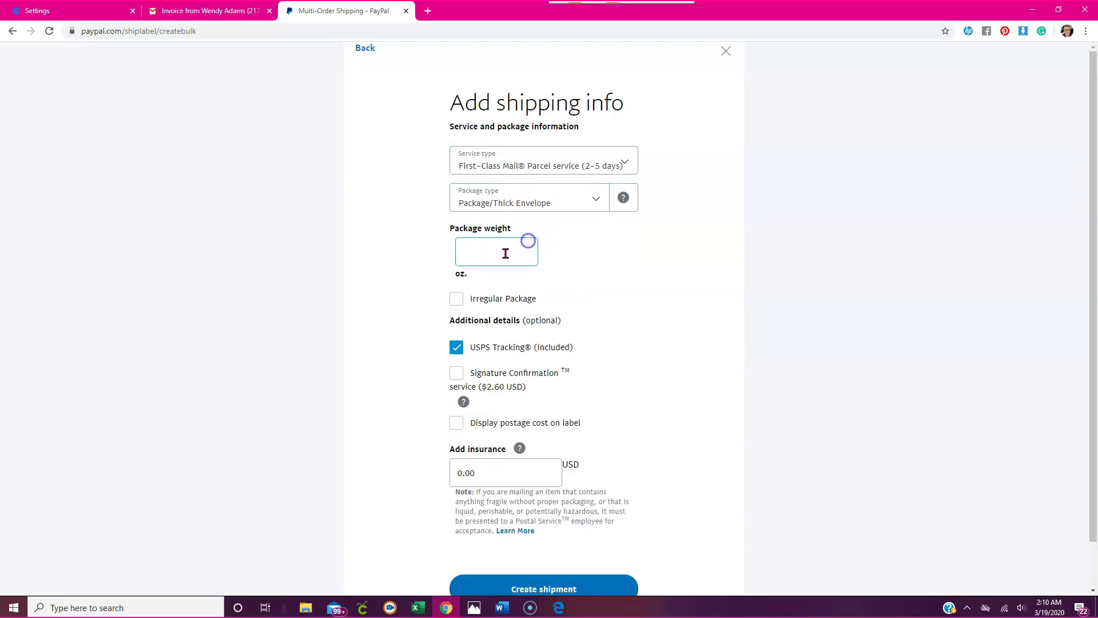
{"action": "type", "text": "5"}
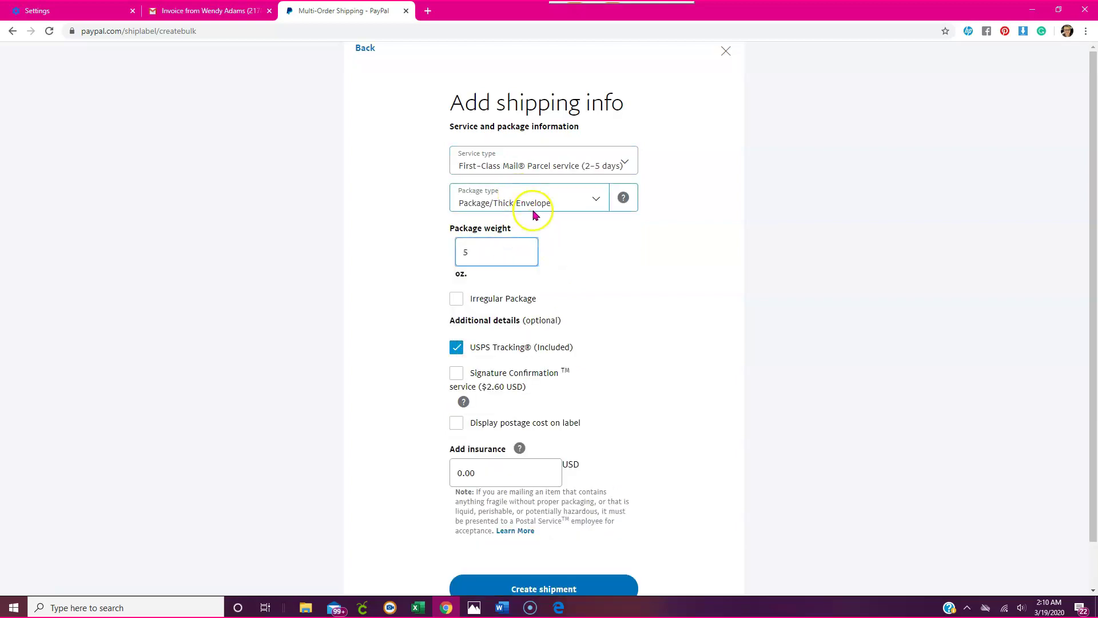
{"action": "scroll", "coordinate": [543, 219], "scroll_direction": "down", "scroll_amount": 2}
{"action": "left_click", "coordinate": [567, 549]}
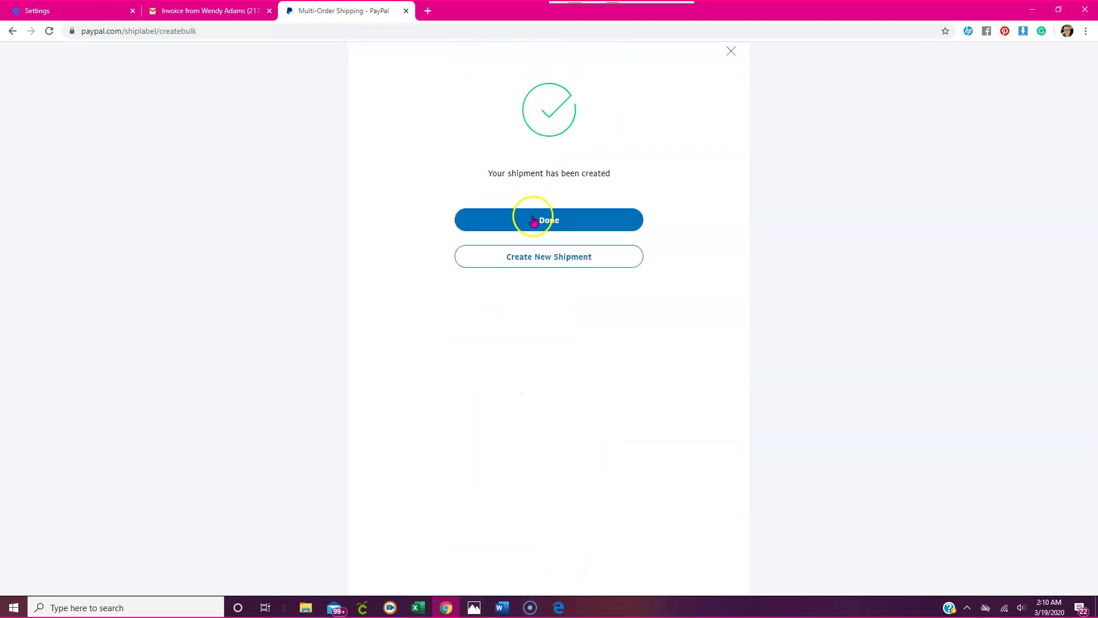
{"action": "left_click", "coordinate": [568, 223]}
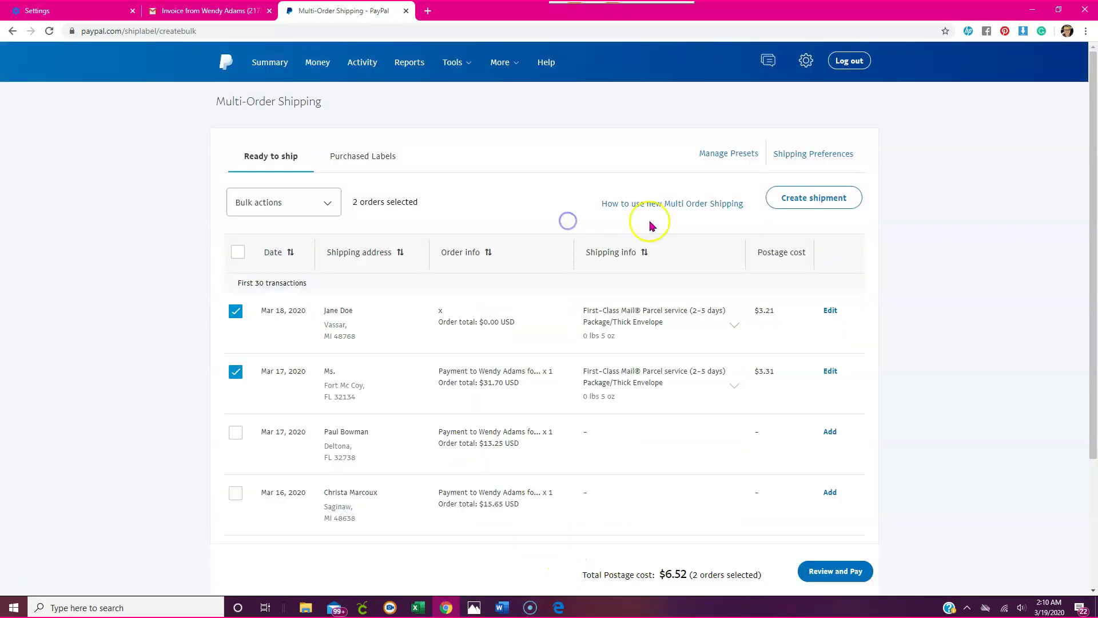
Deselect the Mar 17 $31.70 order and recalculate its postage at weight 0, leaving $3.21 total.
{"action": "left_click", "coordinate": [735, 326]}
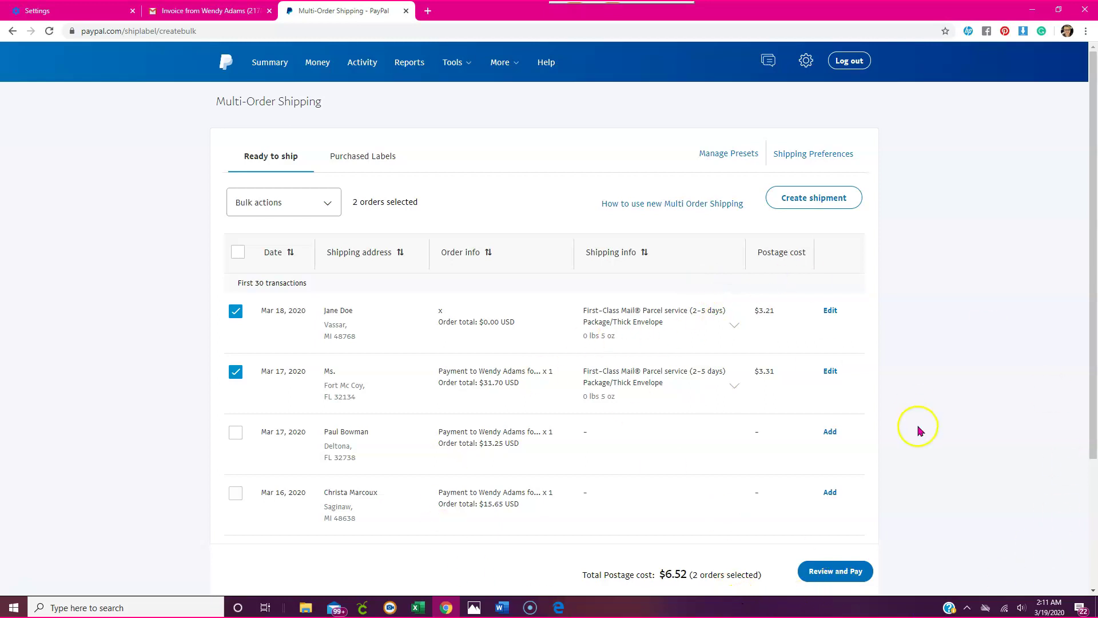
{"action": "left_click", "coordinate": [235, 373]}
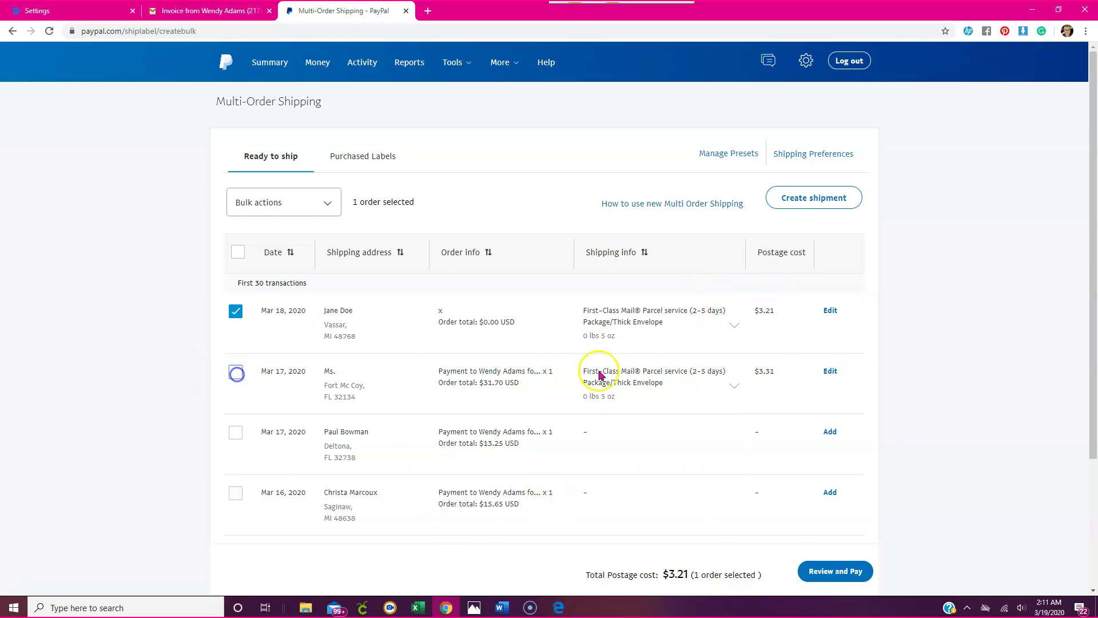
{"action": "left_click", "coordinate": [830, 370]}
{"action": "scroll", "coordinate": [572, 412], "scroll_direction": "down", "scroll_amount": 2}
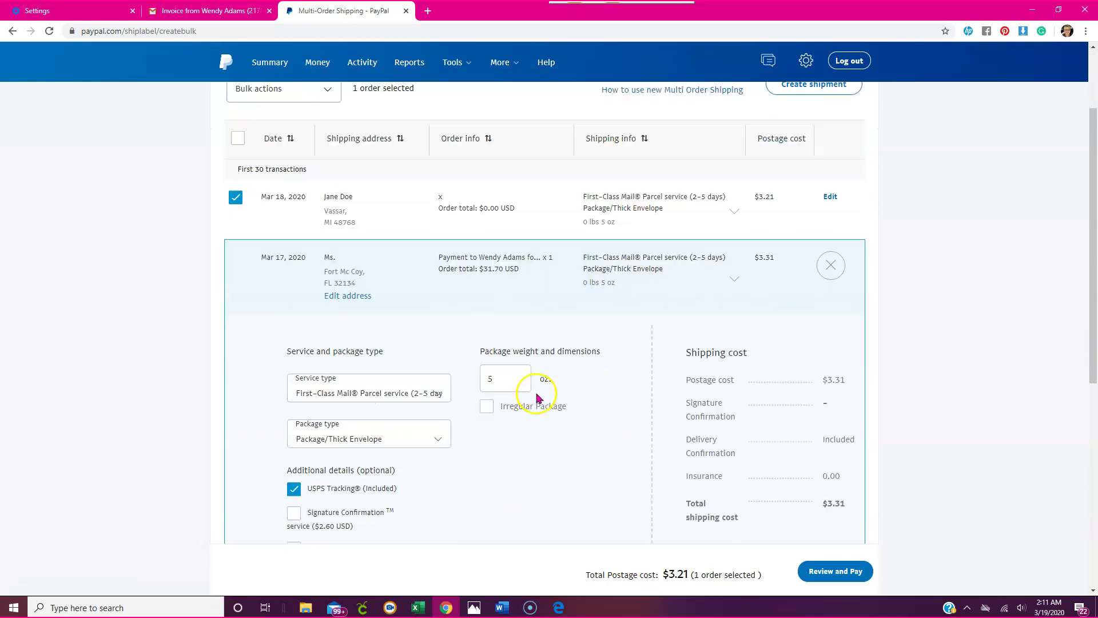
{"action": "left_click_drag", "start_coordinate": [503, 378], "coordinate": [461, 385]}
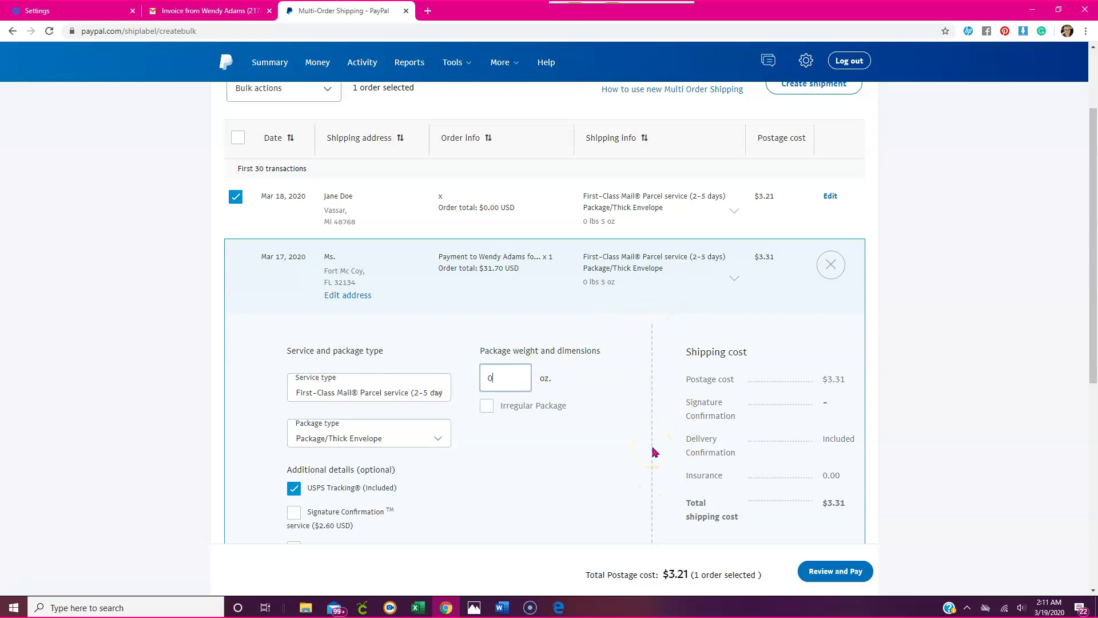
{"action": "scroll", "coordinate": [791, 410], "scroll_direction": "down", "scroll_amount": 2}
{"action": "left_click", "coordinate": [753, 443]}
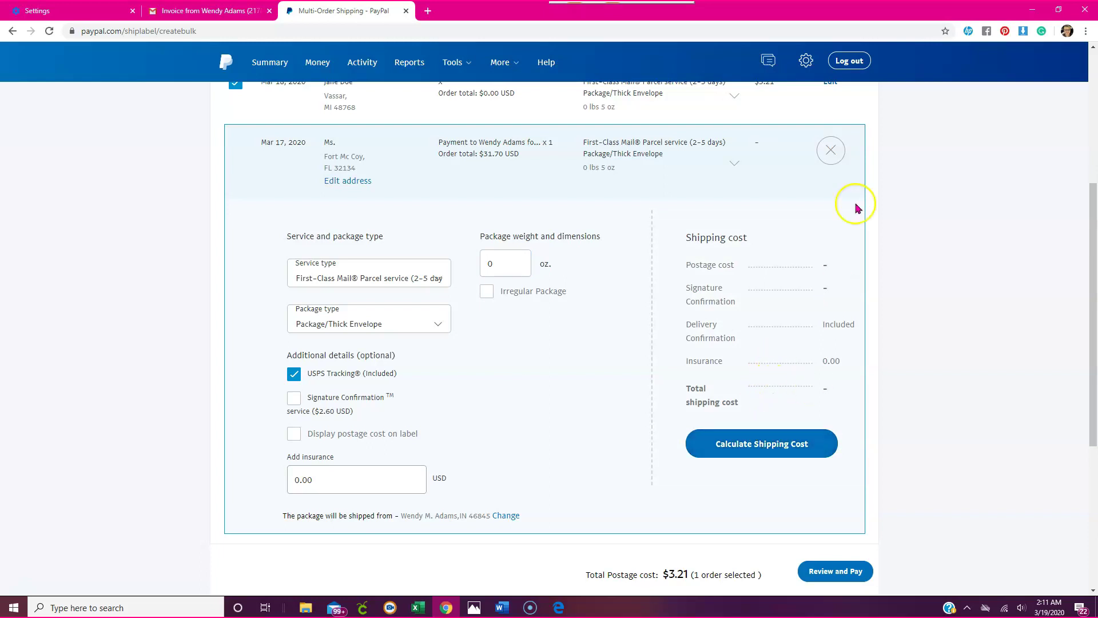
{"action": "left_click", "coordinate": [833, 159]}
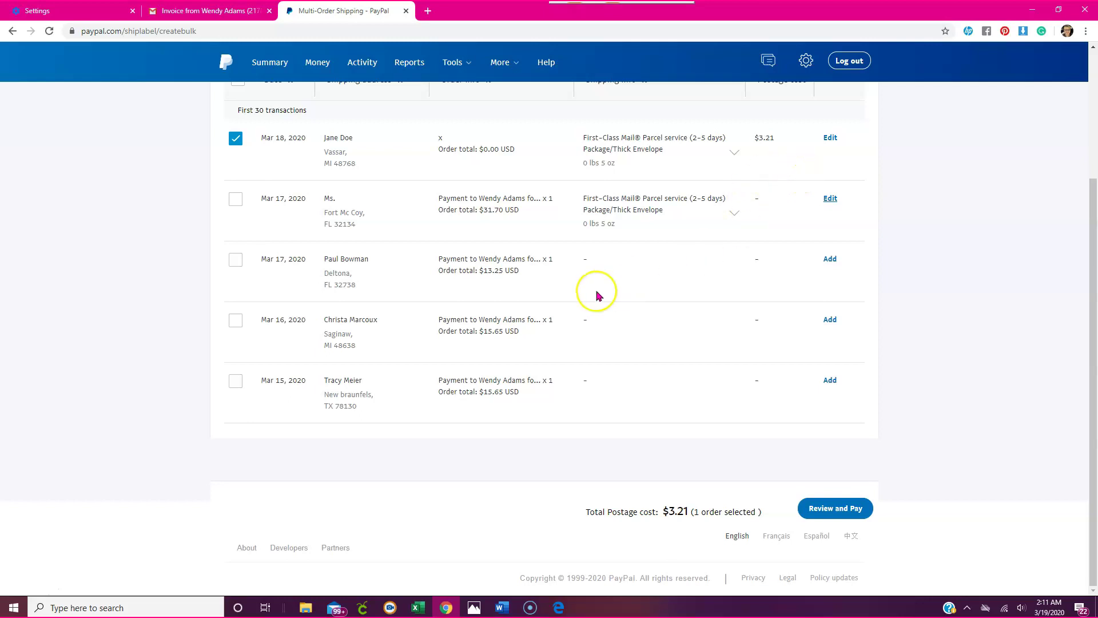
{"action": "scroll", "coordinate": [589, 280], "scroll_direction": "up", "scroll_amount": 2}
Uncheck the Mar 18 shipment, set its weight to 0, and recalculate so postage is blank.
{"action": "left_click", "coordinate": [236, 253]}
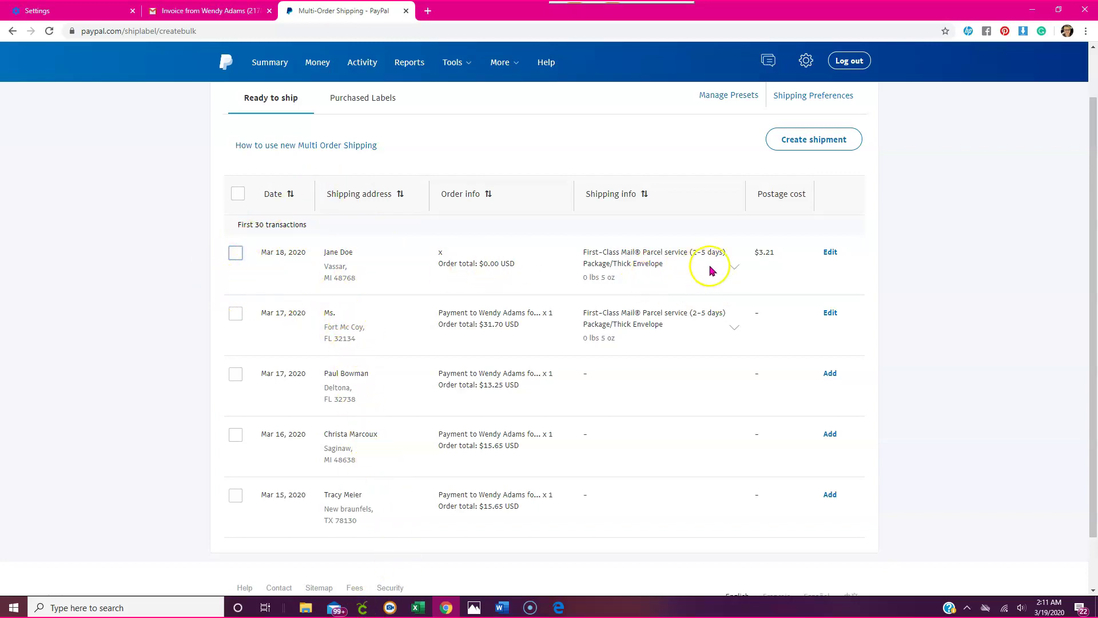
{"action": "left_click", "coordinate": [830, 252]}
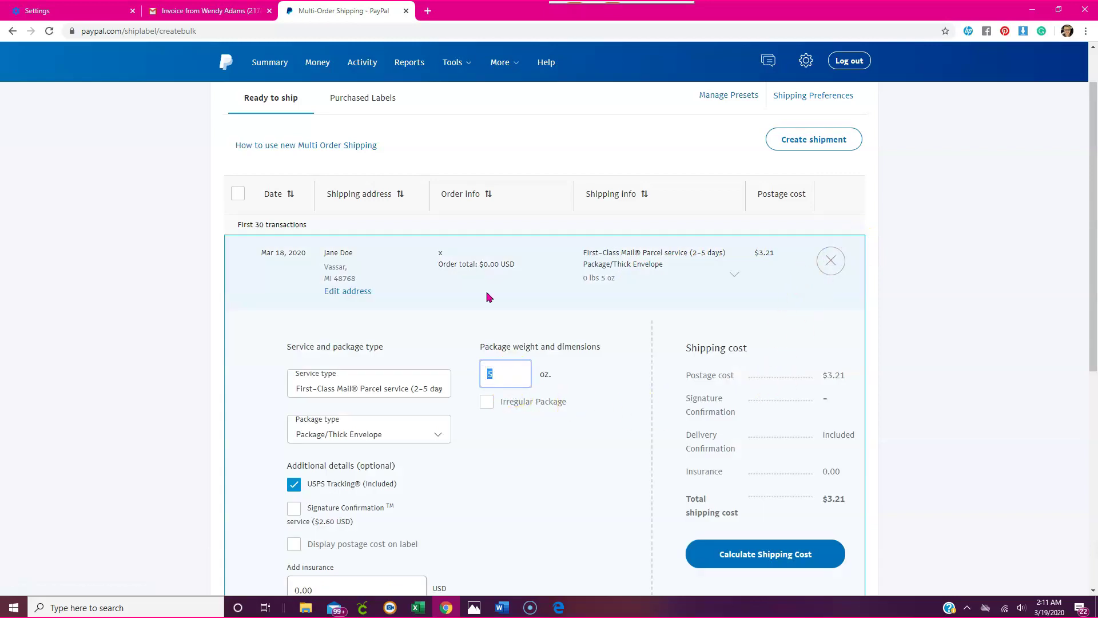
{"action": "left_click", "coordinate": [777, 557]}
{"action": "left_click", "coordinate": [832, 320]}
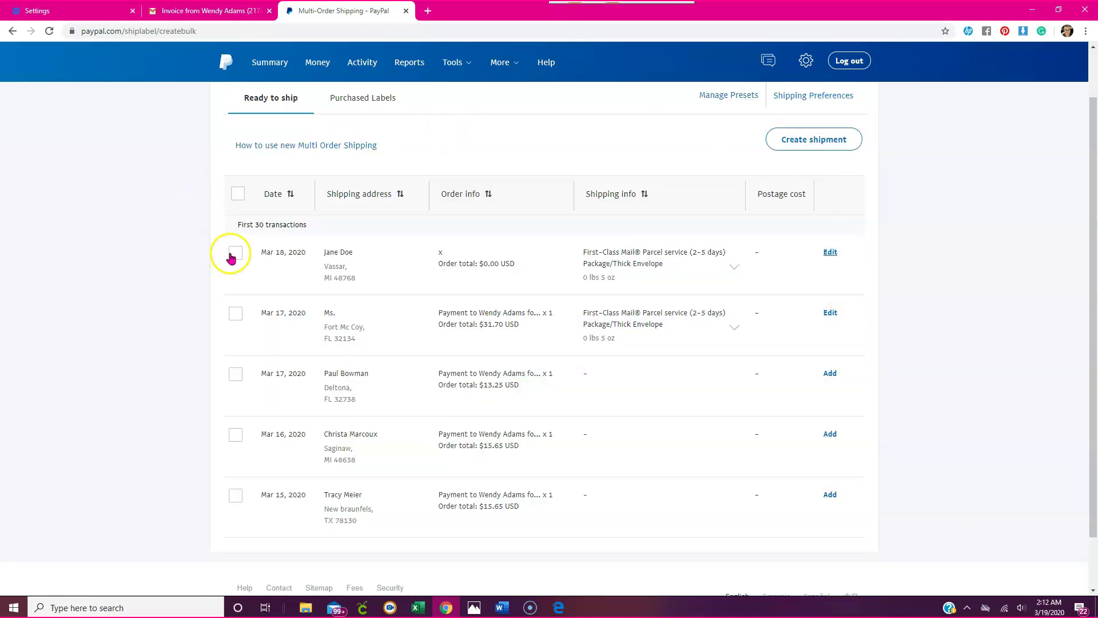
Select the Mar 18 shipment and apply the Remove orders bulk action.
{"action": "left_click", "coordinate": [234, 254]}
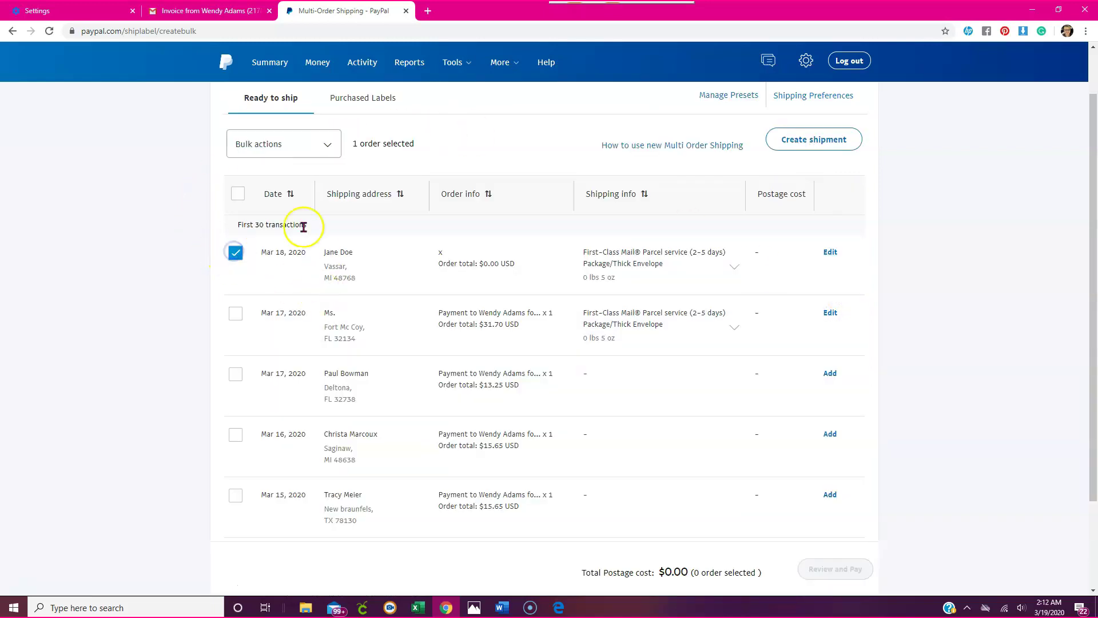
{"action": "left_click", "coordinate": [290, 150]}
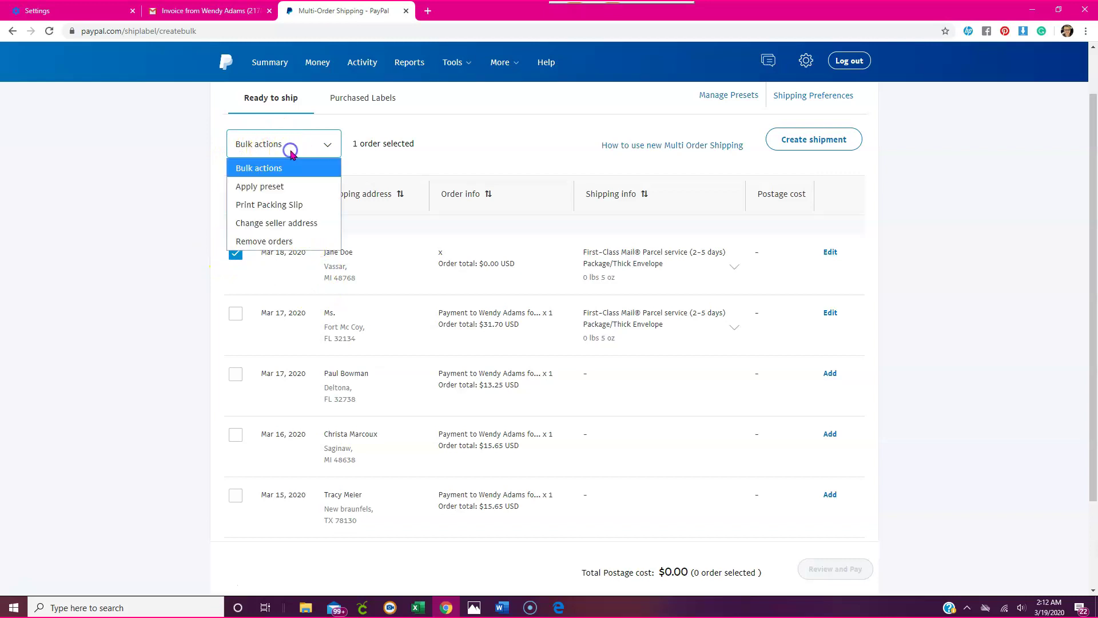
{"action": "left_click", "coordinate": [272, 241]}
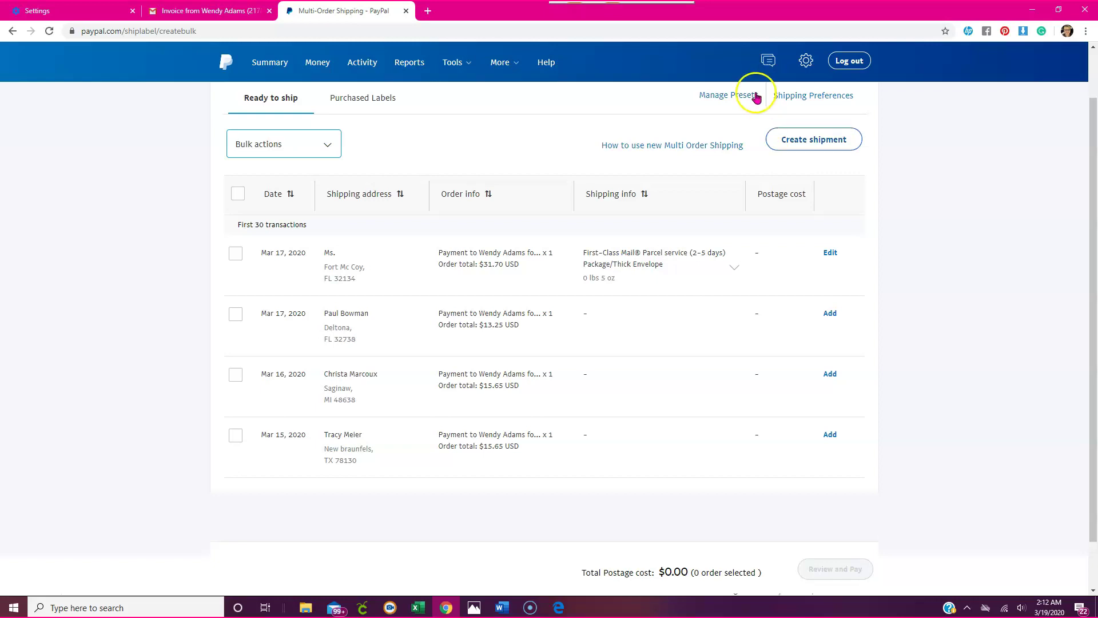
{"action": "left_click", "coordinate": [453, 64]}
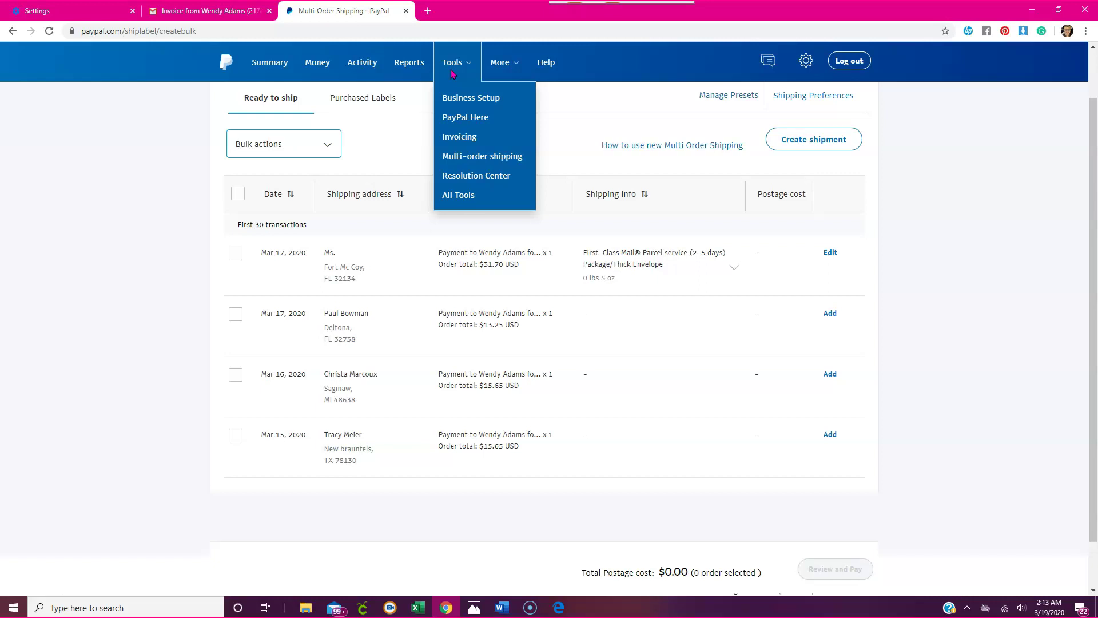
{"action": "left_click", "coordinate": [452, 67]}
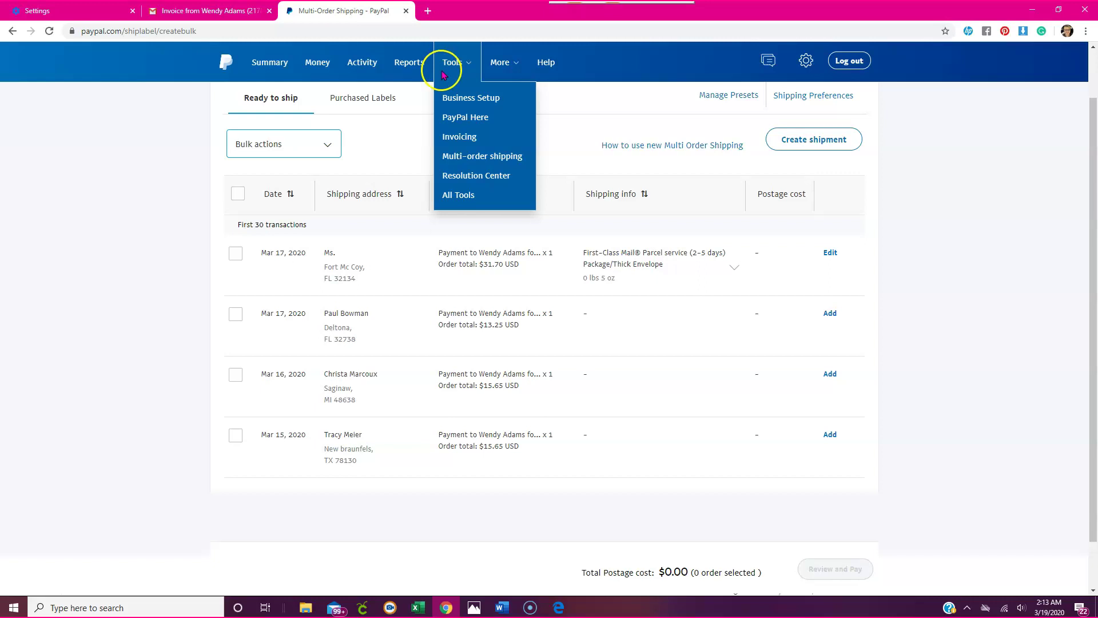